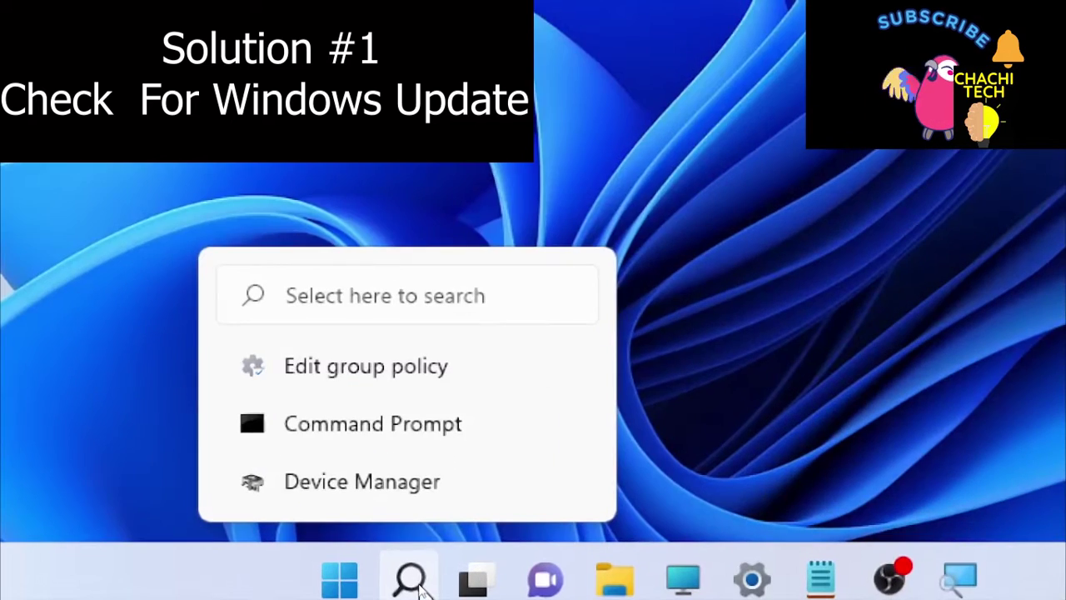
- Find the Windows Update settings by searching for "update", check for updates, and minimise the Settings window
{"action": "left_click", "coordinate": [414, 580]}
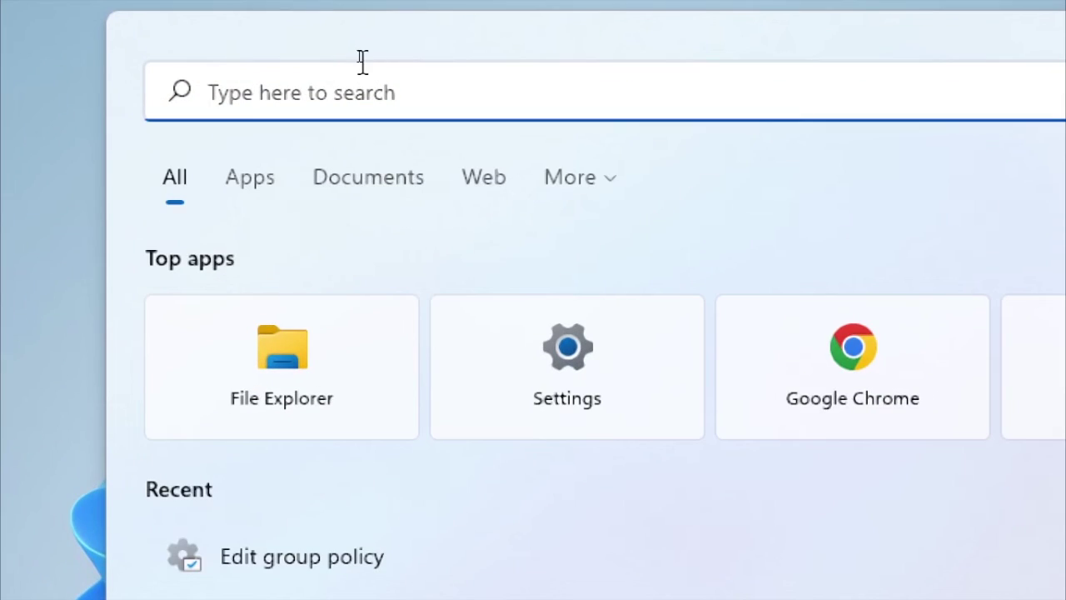
{"action": "type", "text": "update"}
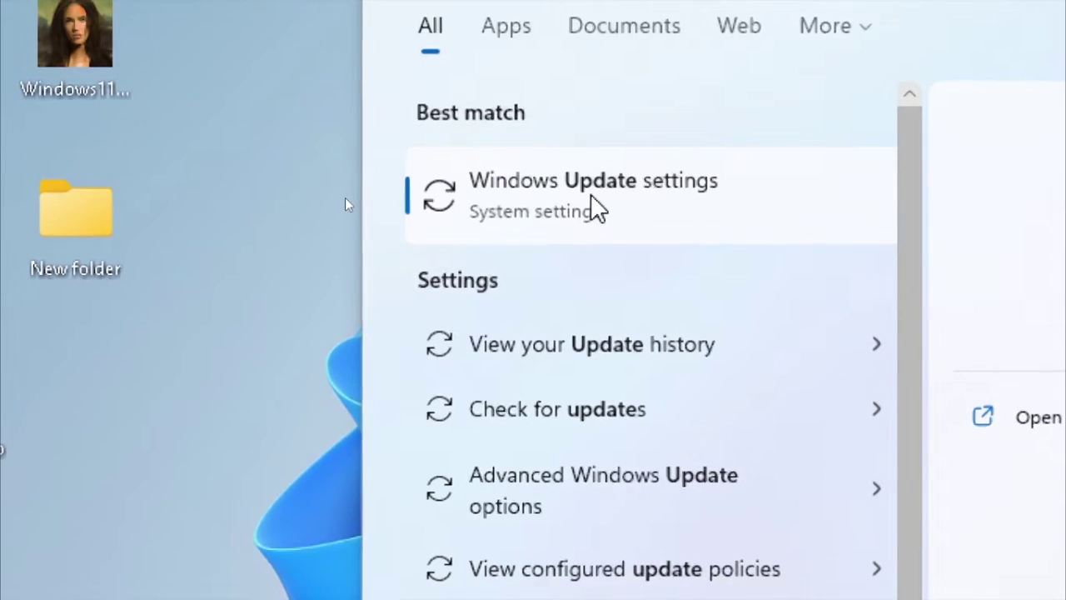
{"action": "left_click", "coordinate": [594, 409]}
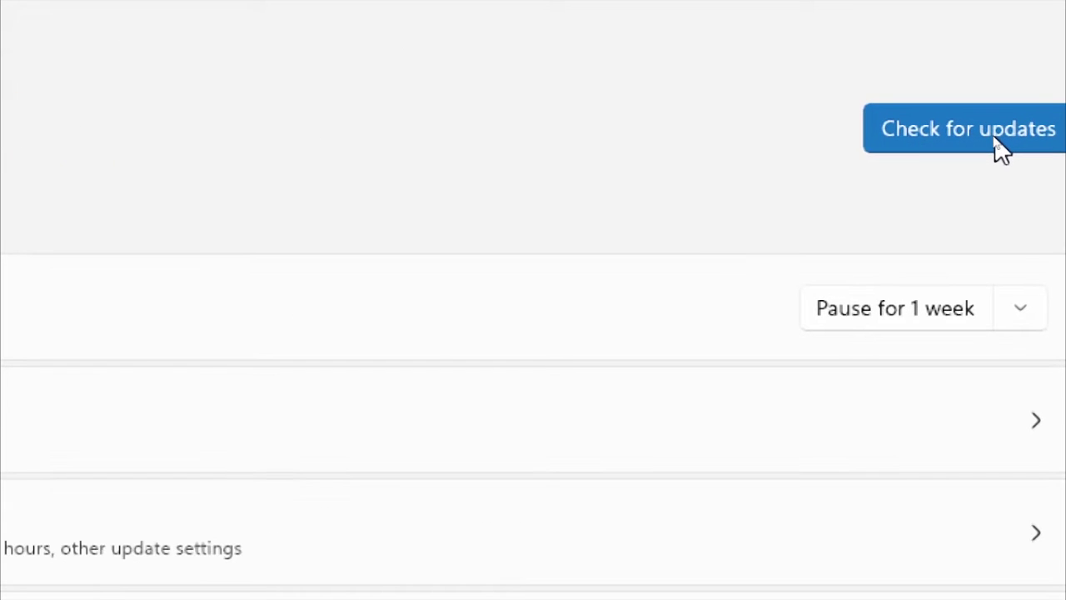
{"action": "left_click", "coordinate": [992, 143]}
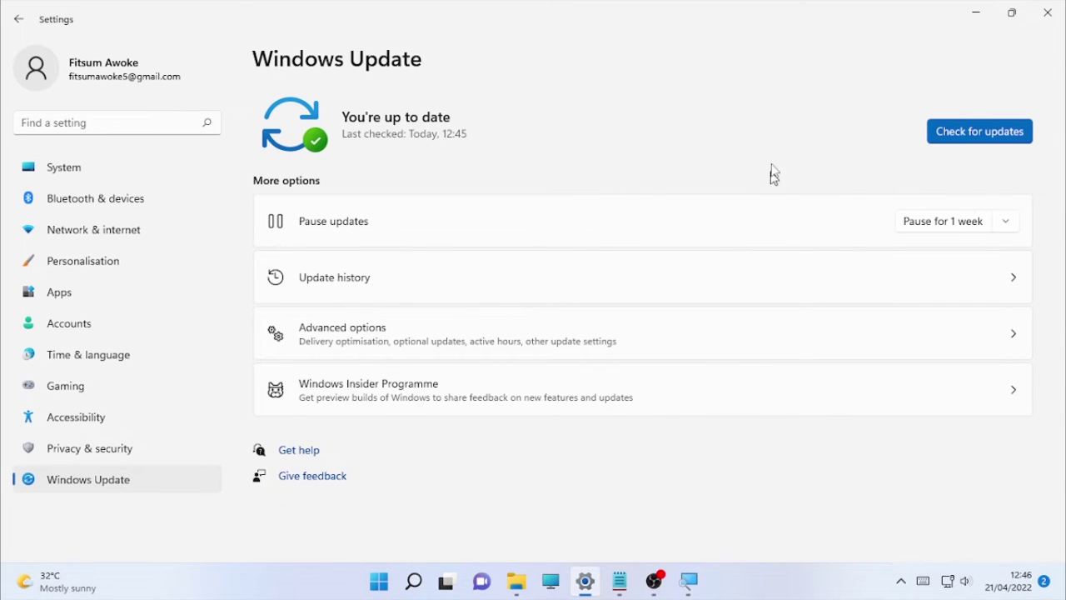
{"action": "left_click", "coordinate": [976, 12]}
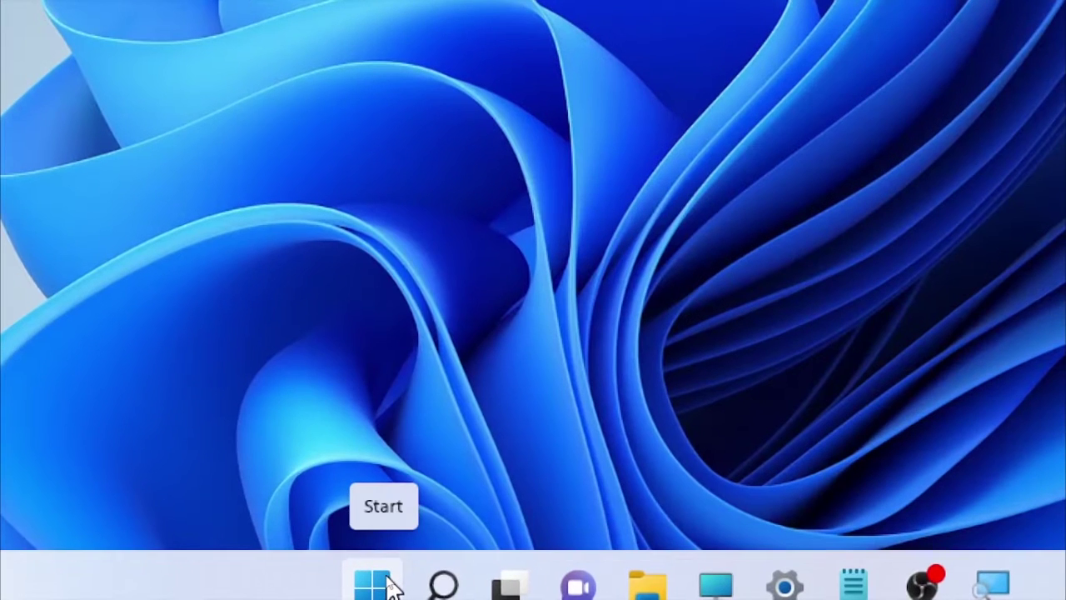
- Restart the computer using the power options
{"action": "right_click", "coordinate": [392, 585]}
{"action": "mouse_move", "coordinate": [460, 460]}
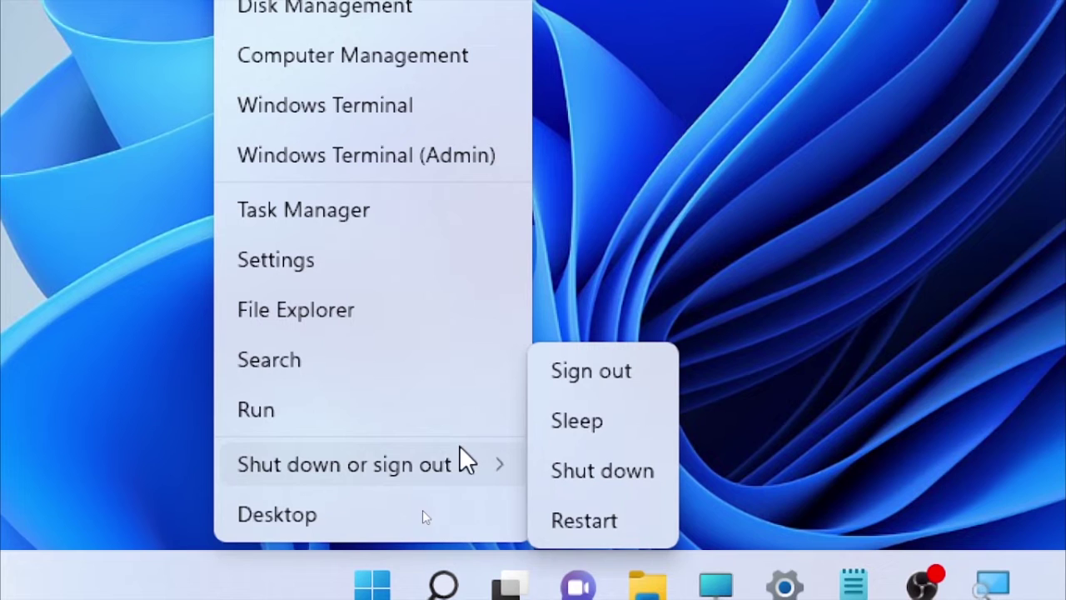
{"action": "left_click", "coordinate": [634, 526]}
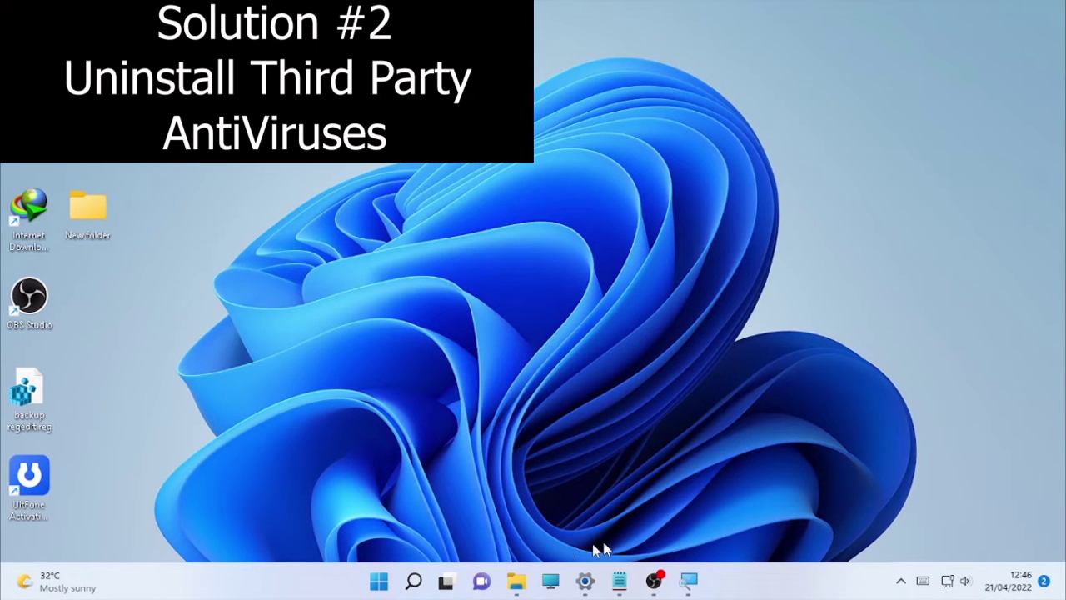
- Search Windows for the Control Panel and open it
{"action": "mouse_move", "coordinate": [422, 586]}
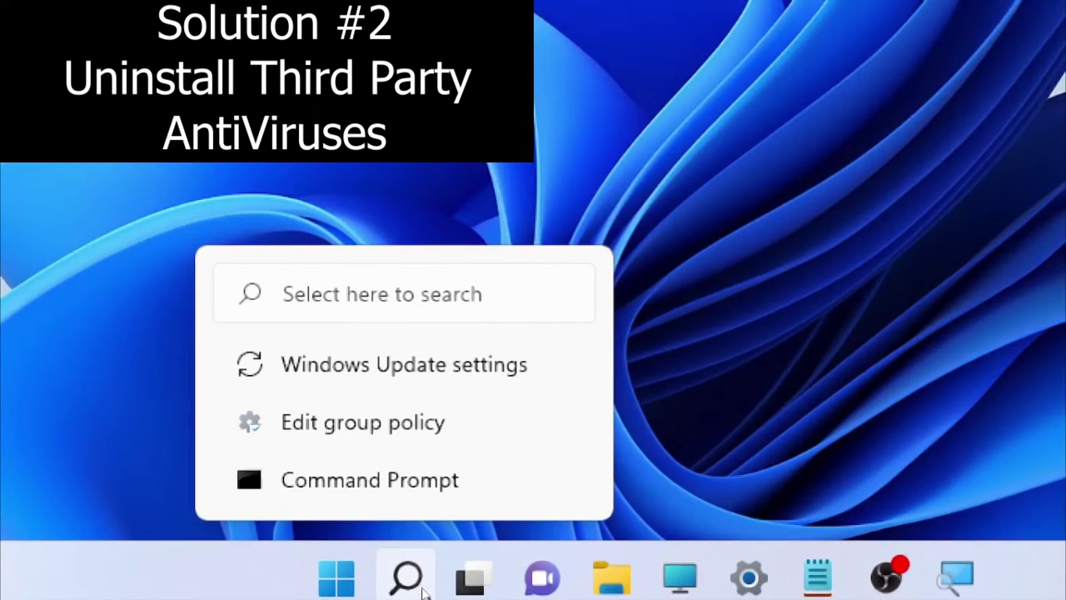
{"action": "left_click", "coordinate": [420, 587]}
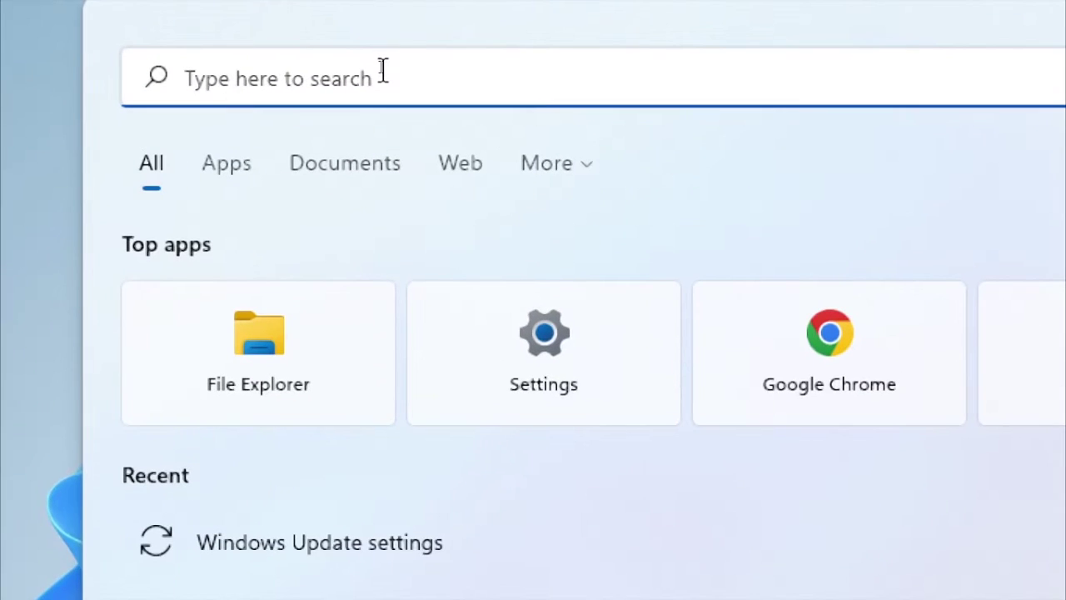
{"action": "type", "text": "contrl"}
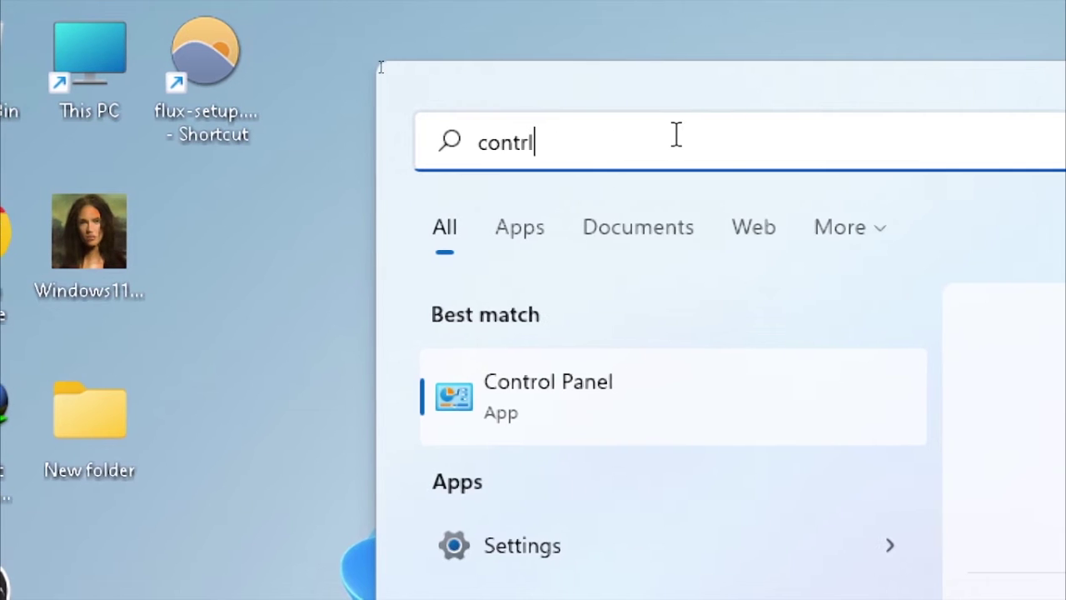
{"action": "left_click", "coordinate": [614, 406]}
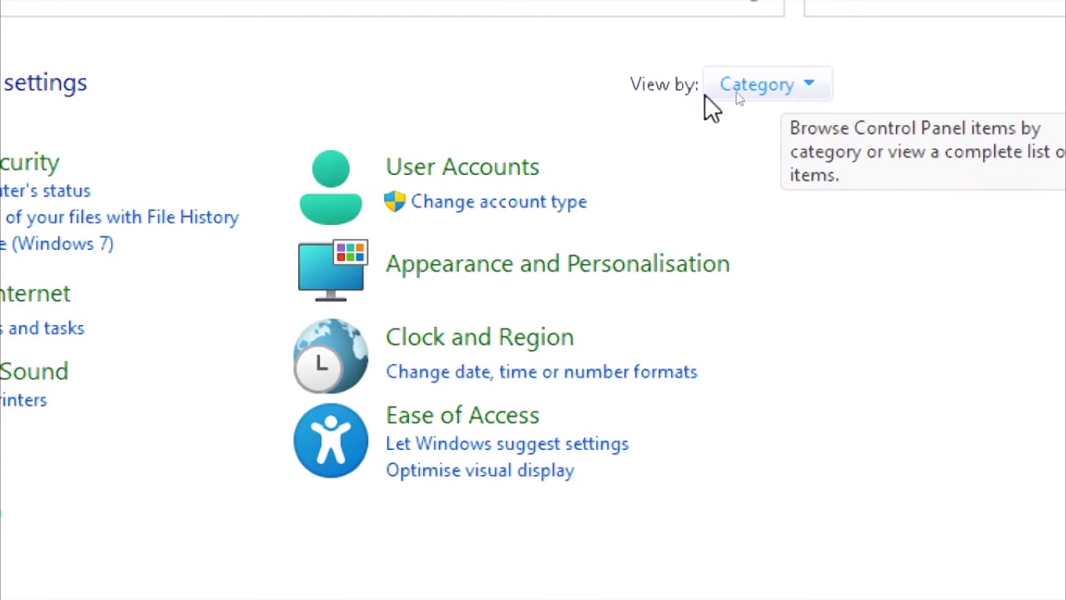
- View the Control Panel by Category and open the list of programs to uninstall
{"action": "left_click", "coordinate": [772, 86]}
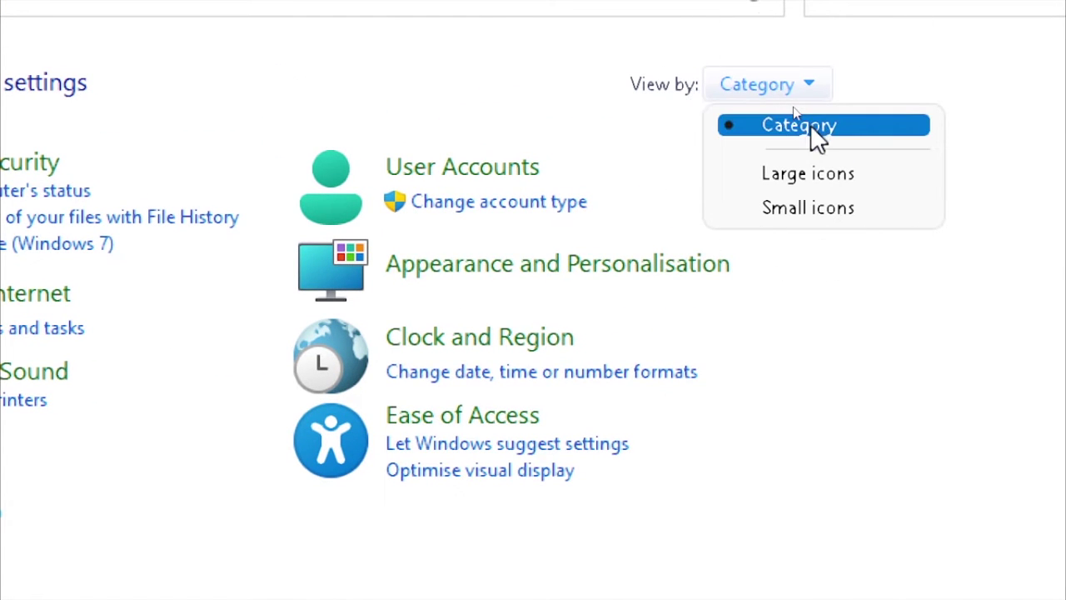
{"action": "left_click", "coordinate": [811, 126]}
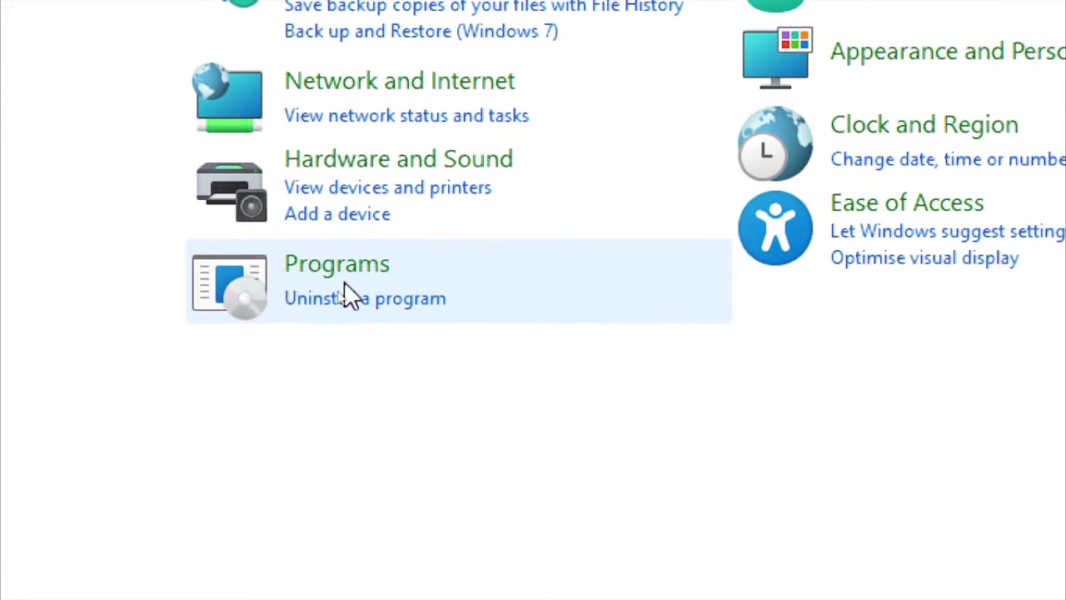
{"action": "left_click", "coordinate": [358, 307]}
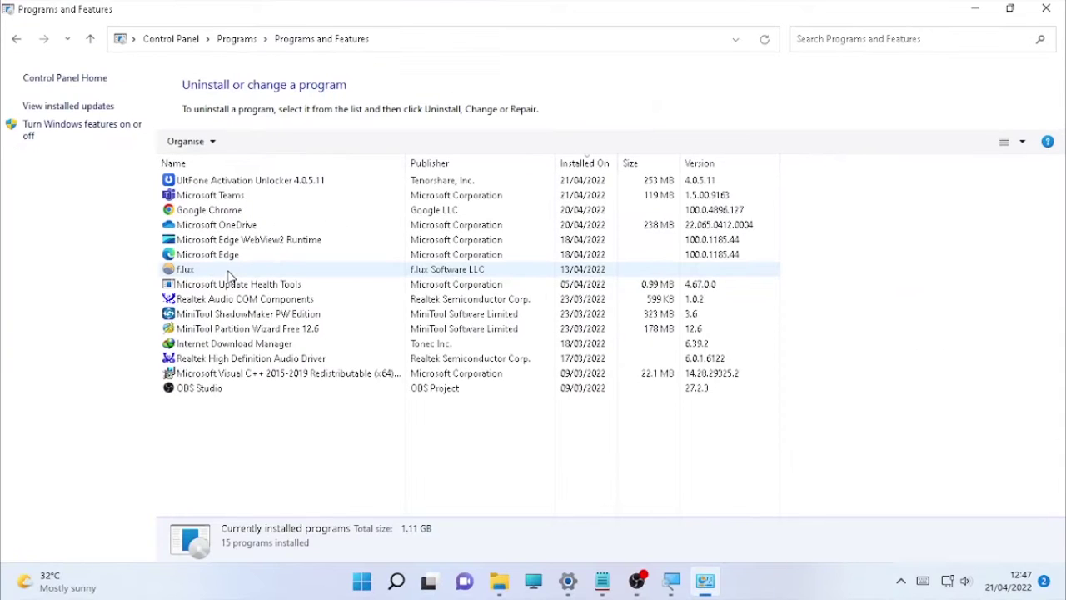
- Uninstall f.lux, dismiss the browser window and the finished uninstaller, and minimise Programs and Features
{"action": "left_click", "coordinate": [229, 273]}
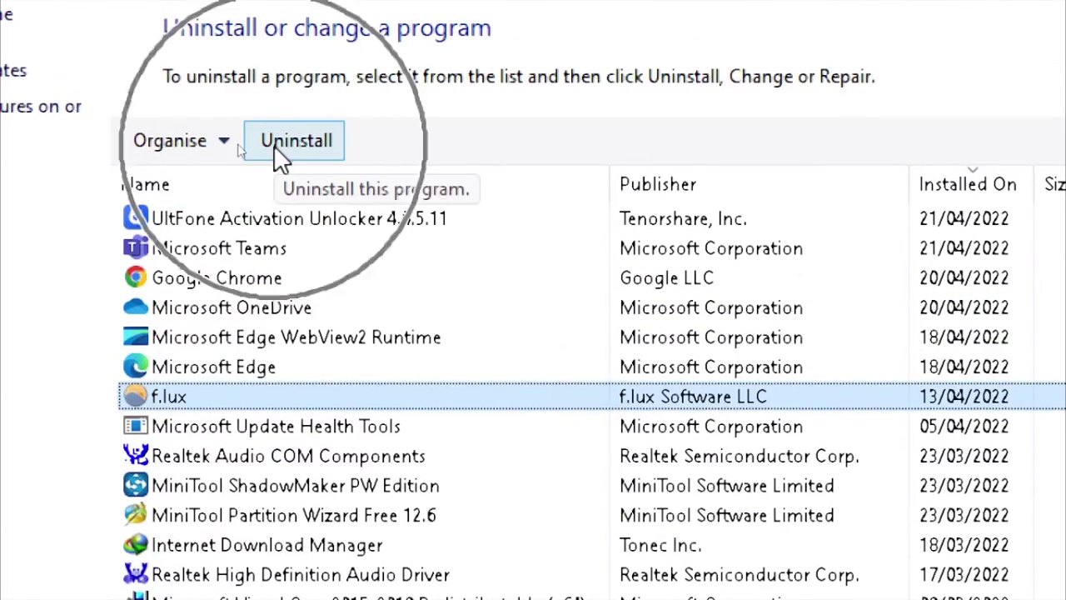
{"action": "left_click", "coordinate": [282, 158]}
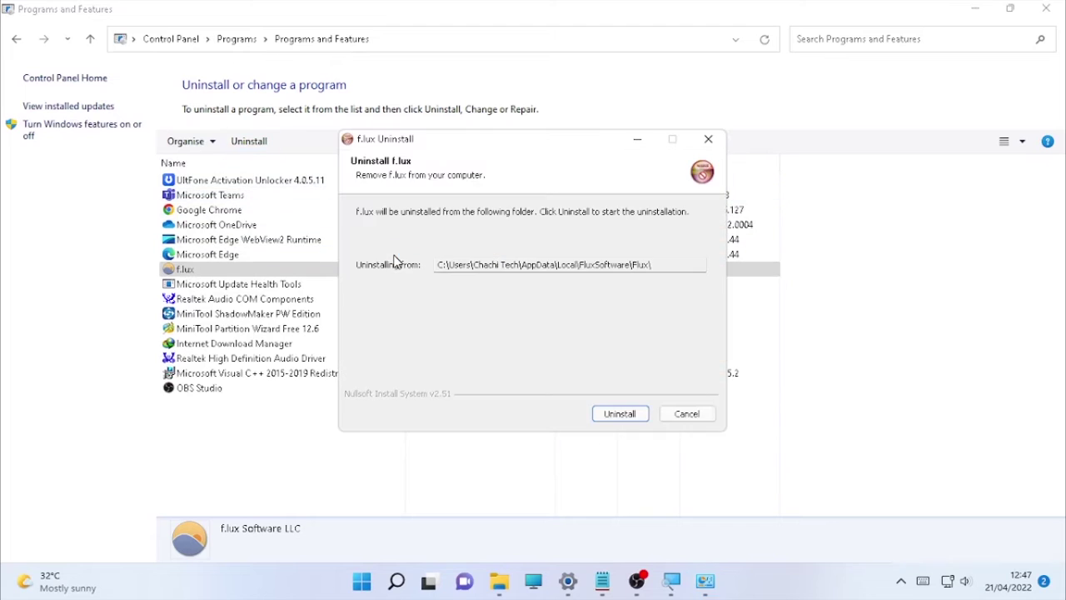
{"action": "left_click", "coordinate": [624, 413]}
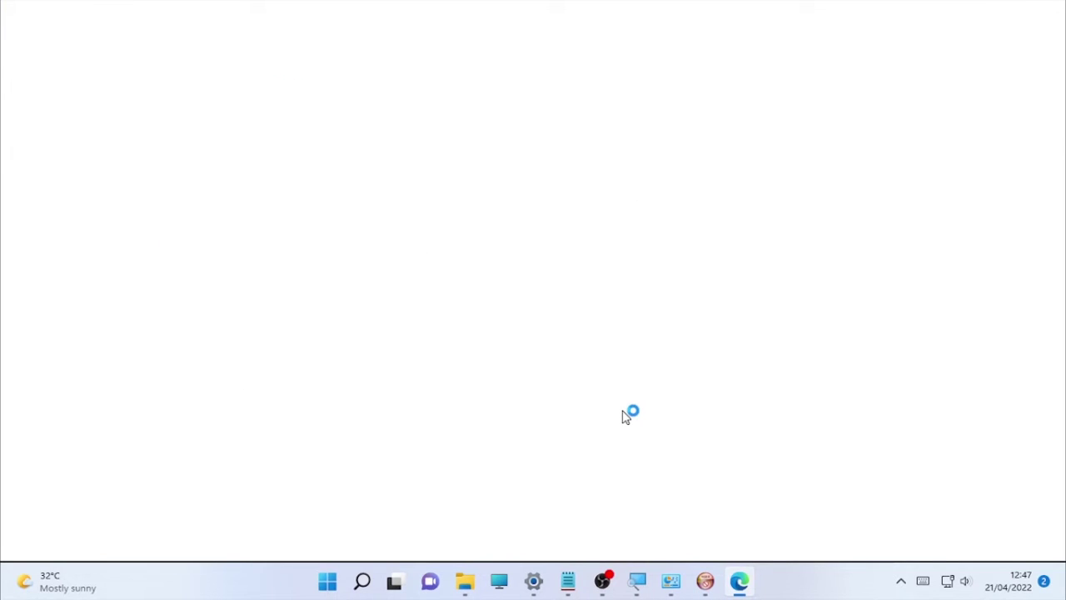
{"action": "left_click", "coordinate": [999, 10]}
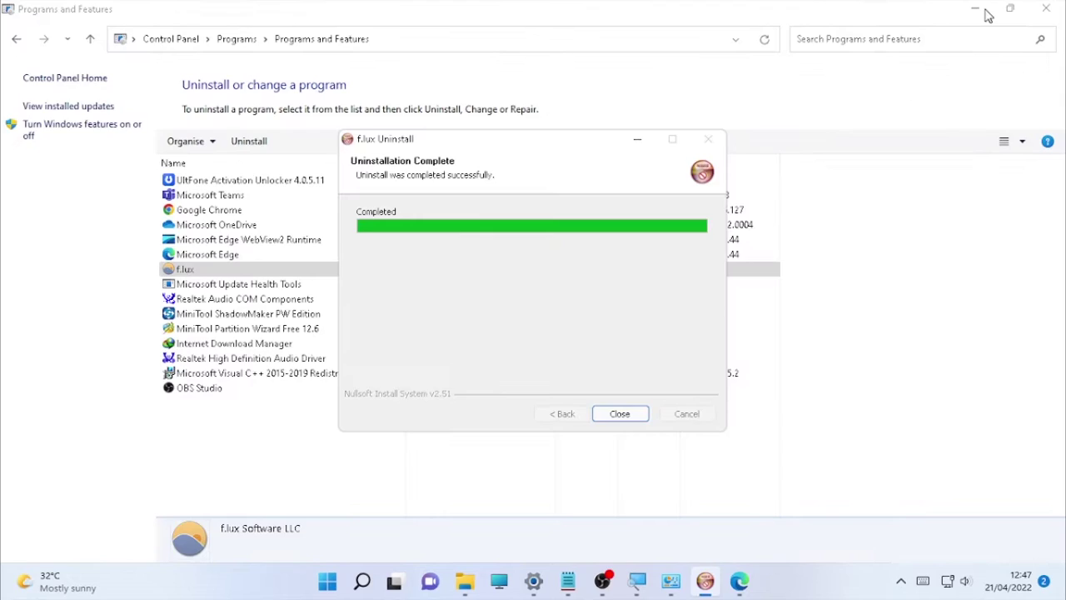
{"action": "left_click", "coordinate": [621, 417]}
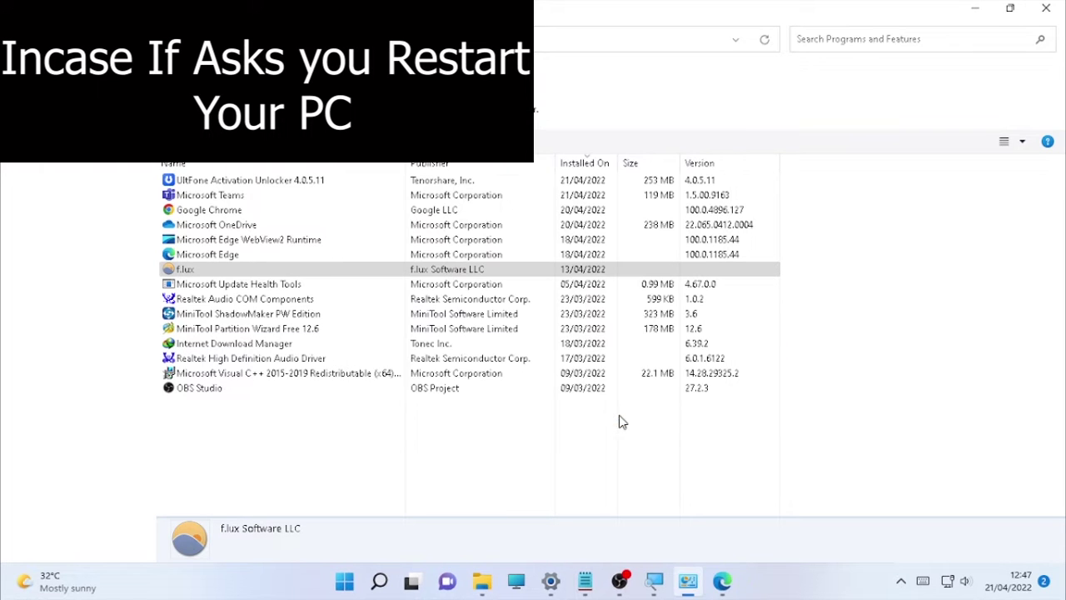
{"action": "left_click", "coordinate": [979, 8]}
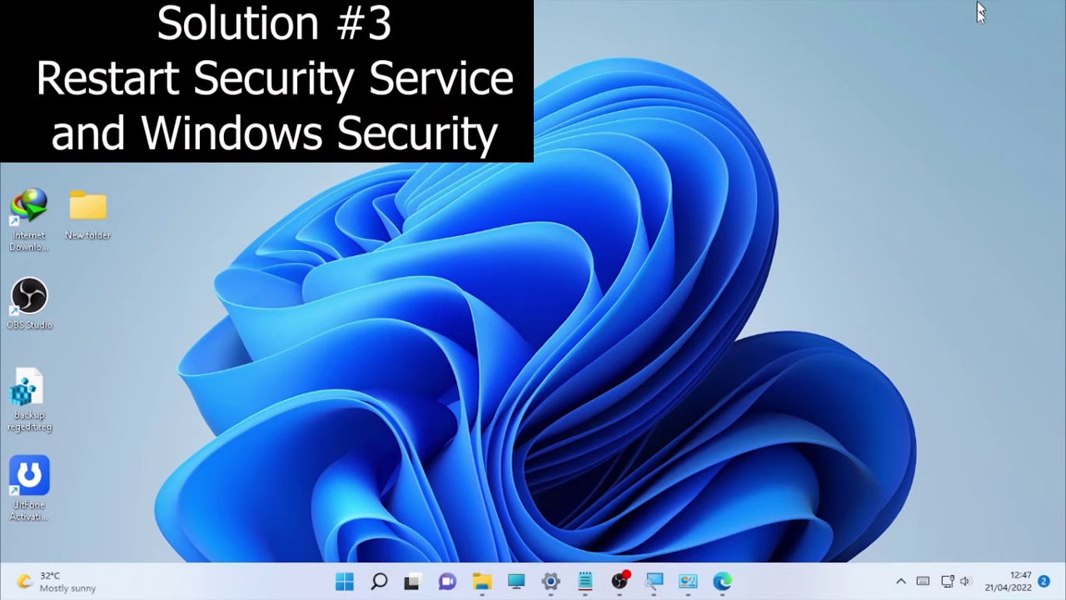
- Search Windows for "services" and open the Services app
{"action": "mouse_move", "coordinate": [387, 589]}
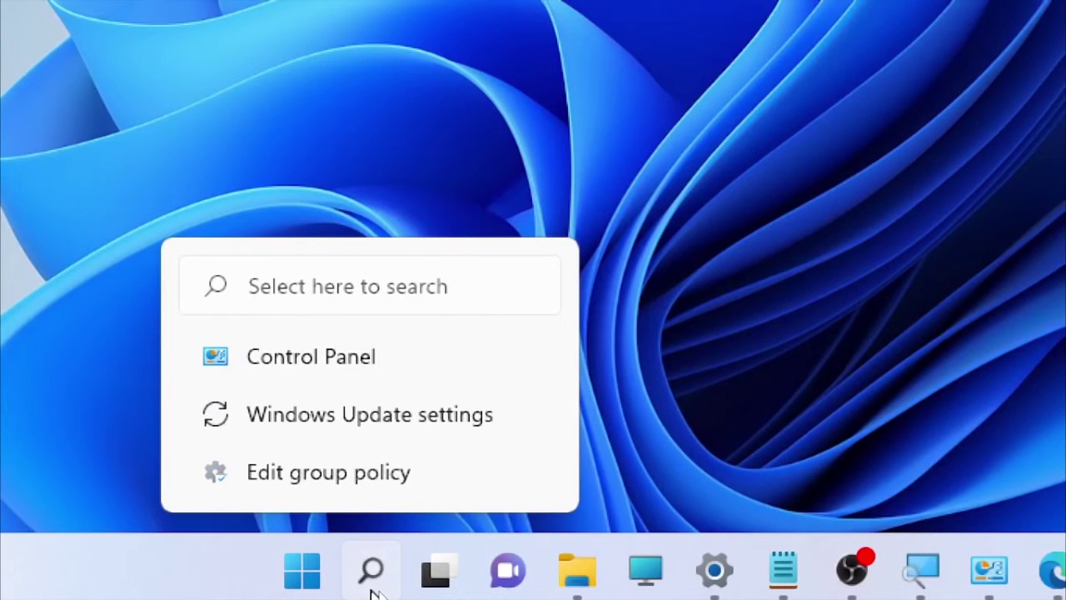
{"action": "left_click", "coordinate": [372, 573]}
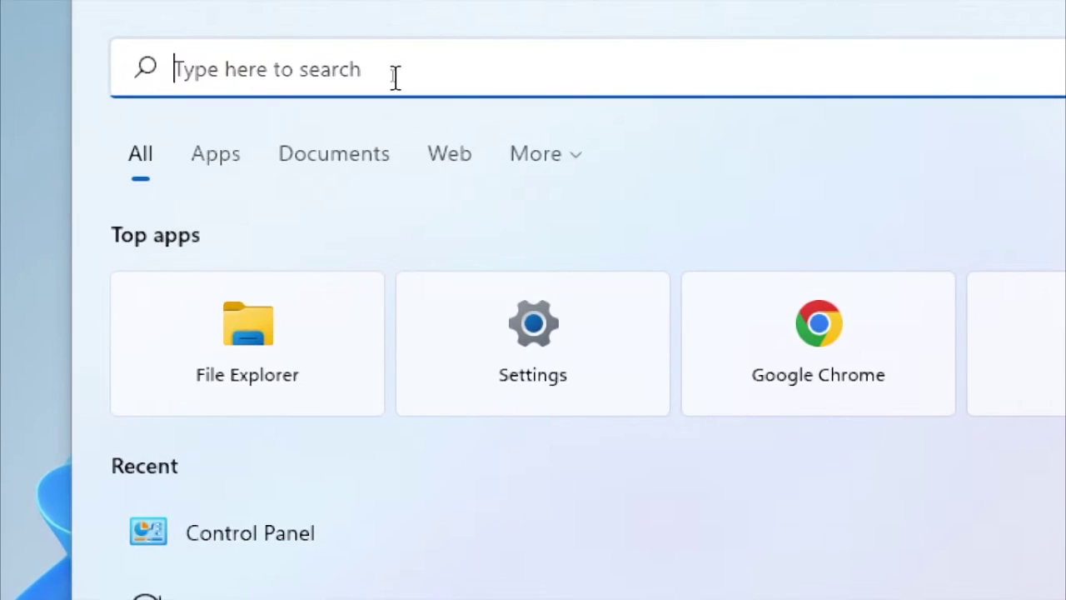
{"action": "type", "text": "service"}
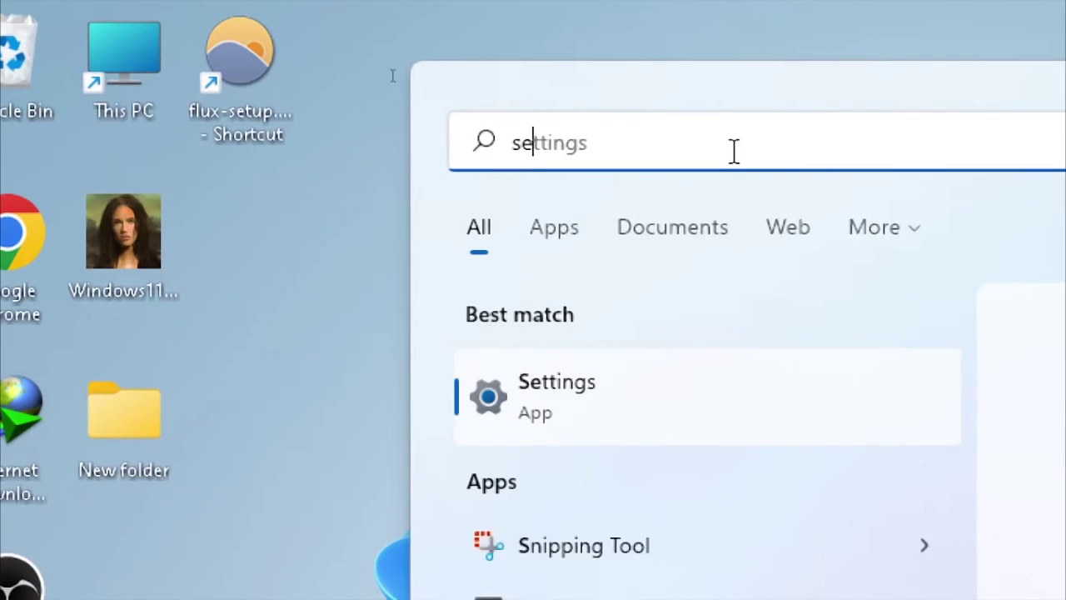
{"action": "type", "text": "s"}
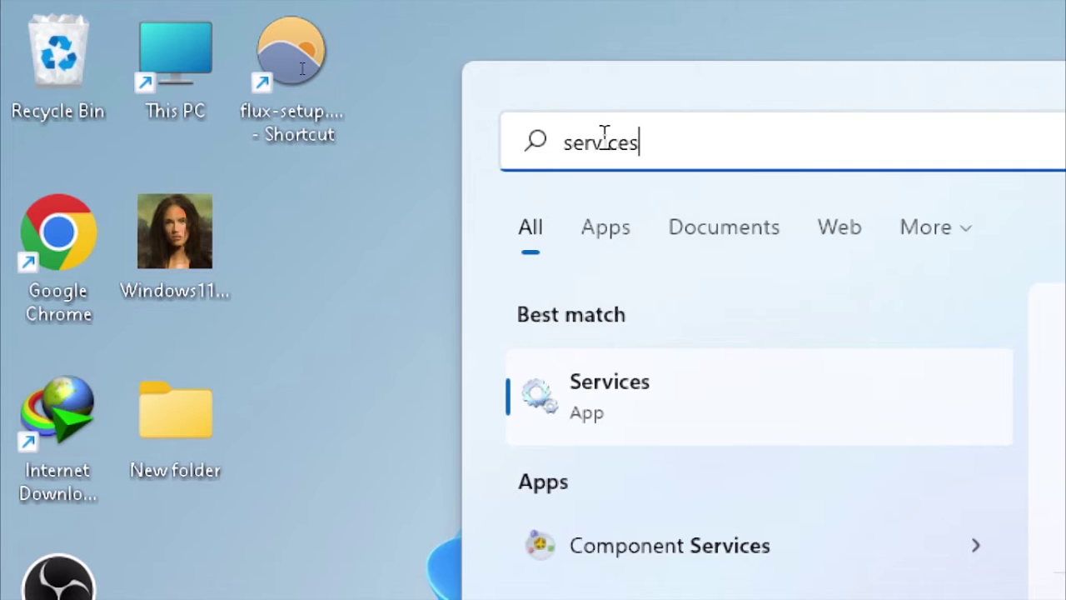
{"action": "left_click", "coordinate": [660, 416]}
{"action": "left_click", "coordinate": [660, 417]}
{"action": "right_click", "coordinate": [662, 416]}
{"action": "left_click", "coordinate": [848, 458]}
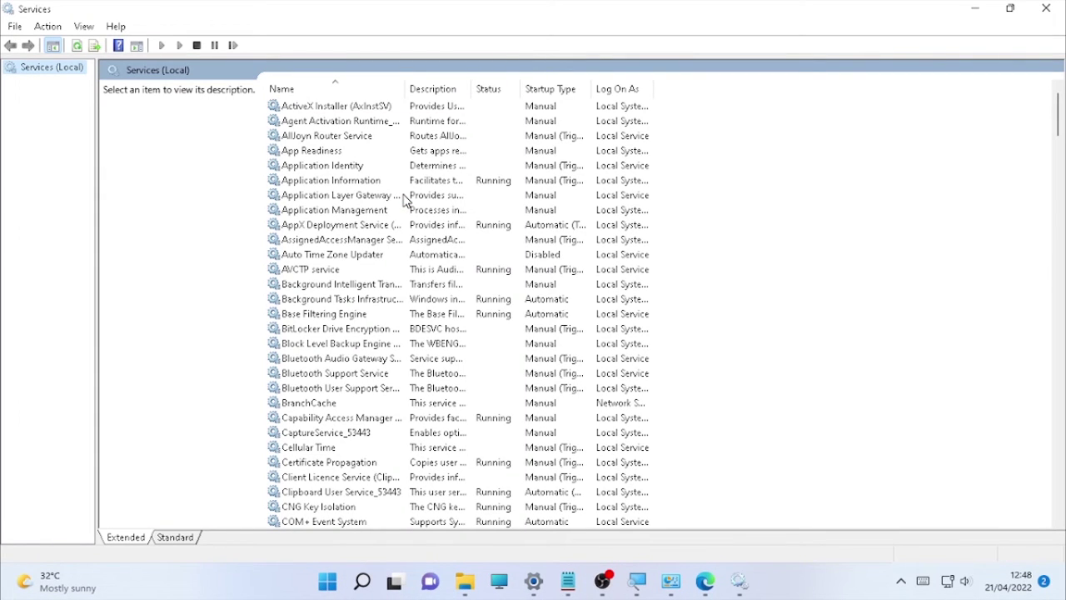
- Find Security Center in the services list and try to restart it
{"action": "scroll", "coordinate": [381, 199], "scroll_direction": "down", "scroll_amount": 20}
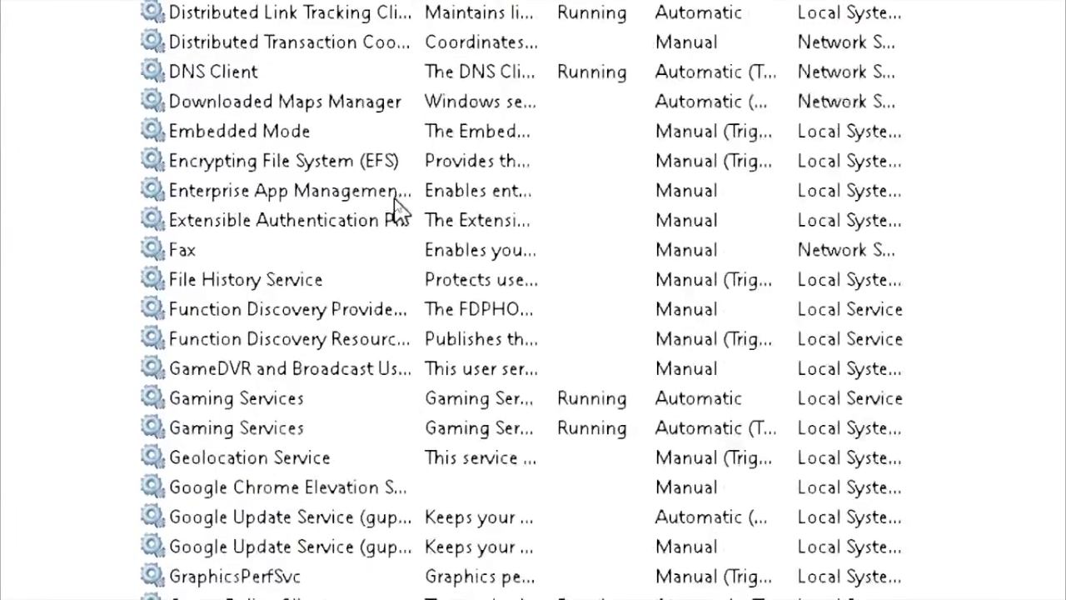
{"action": "scroll", "coordinate": [396, 205], "scroll_direction": "down", "scroll_amount": 20}
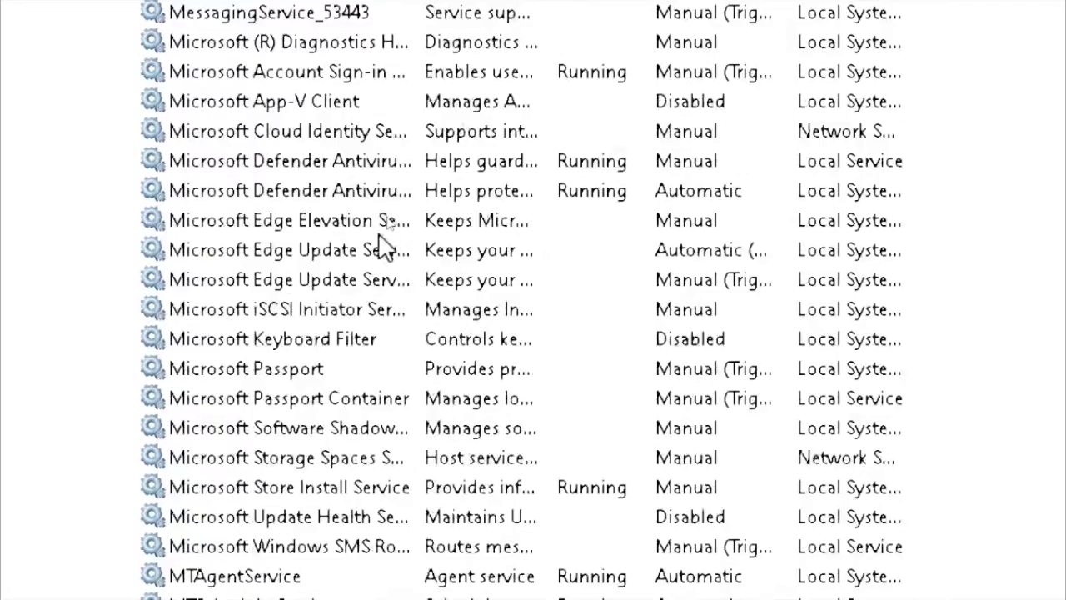
{"action": "scroll", "coordinate": [159, 368], "scroll_direction": "down", "scroll_amount": 16}
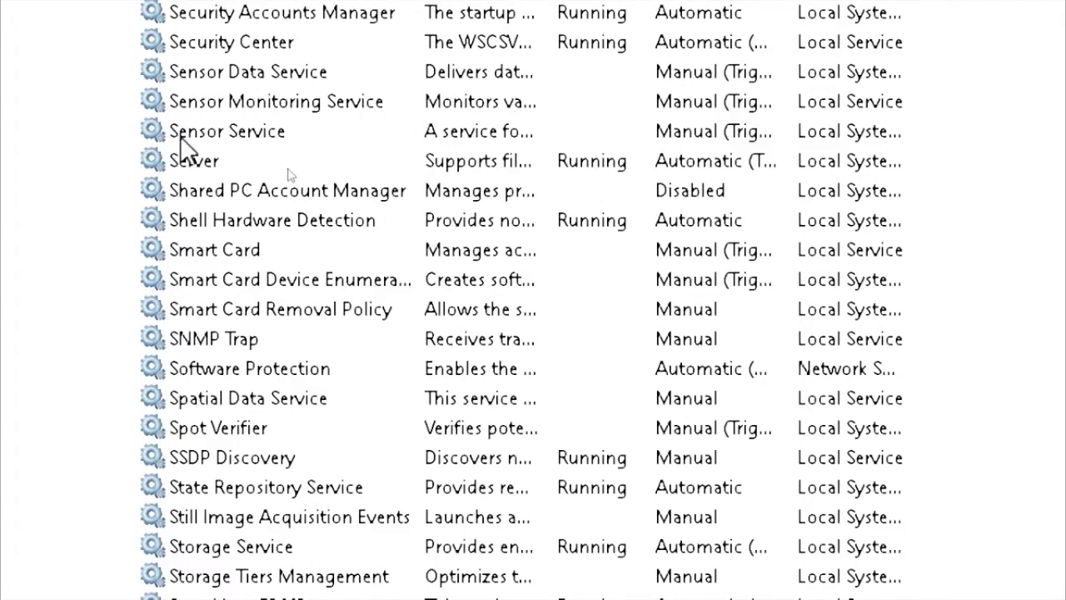
{"action": "scroll", "coordinate": [179, 142], "scroll_direction": "up", "scroll_amount": 1}
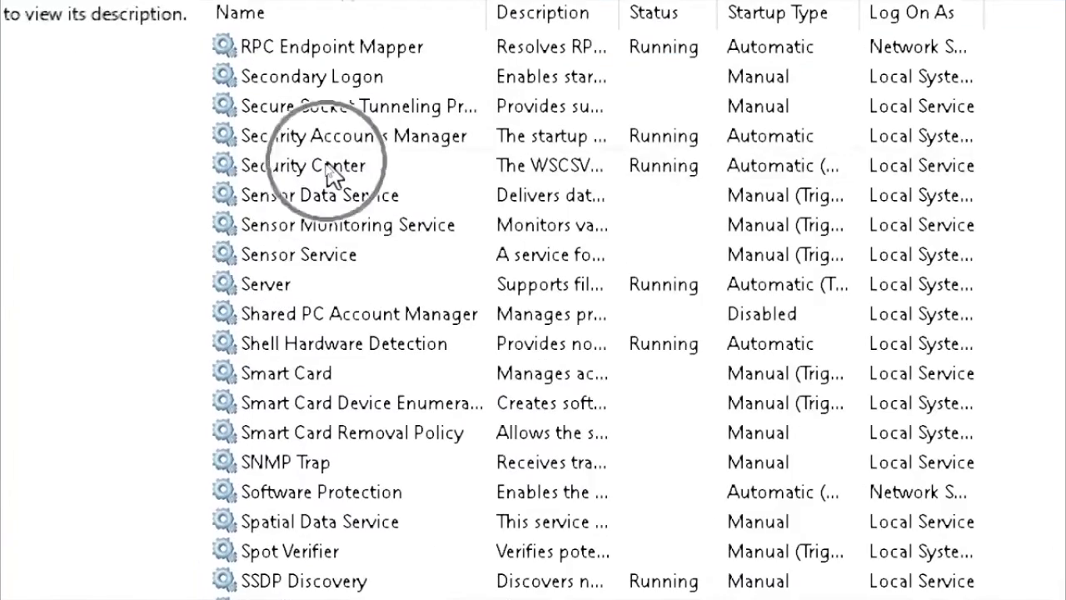
{"action": "left_click", "coordinate": [257, 132]}
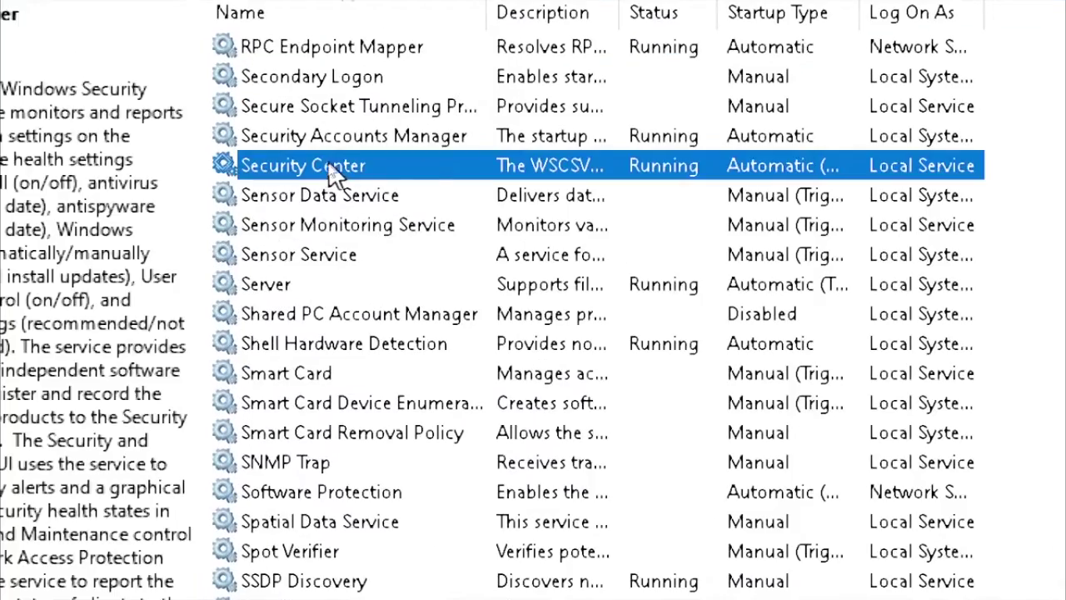
{"action": "right_click", "coordinate": [512, 165]}
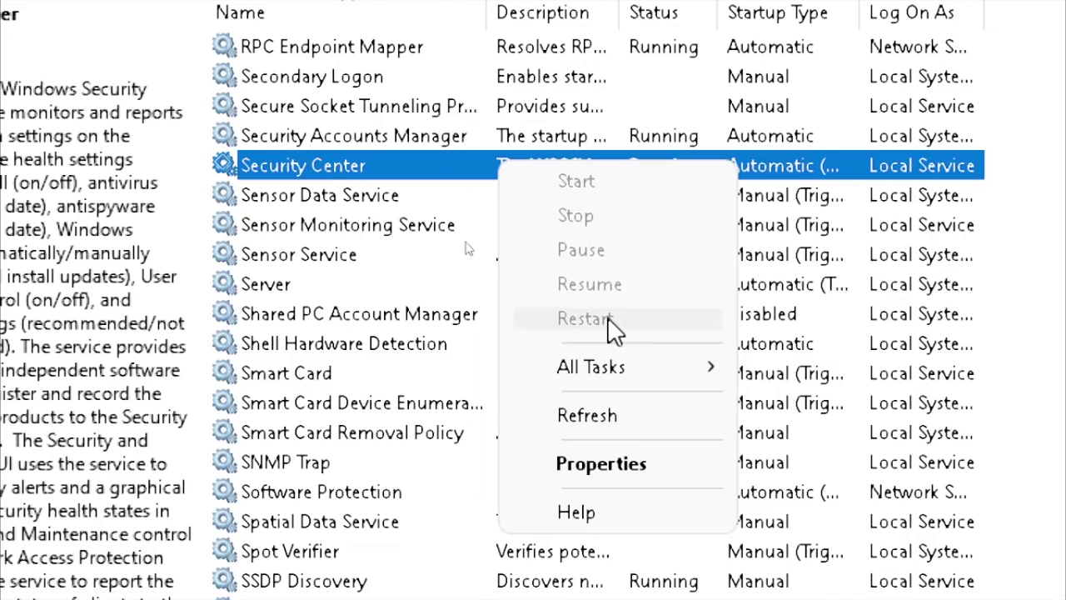
{"action": "key", "text": "Escape"}
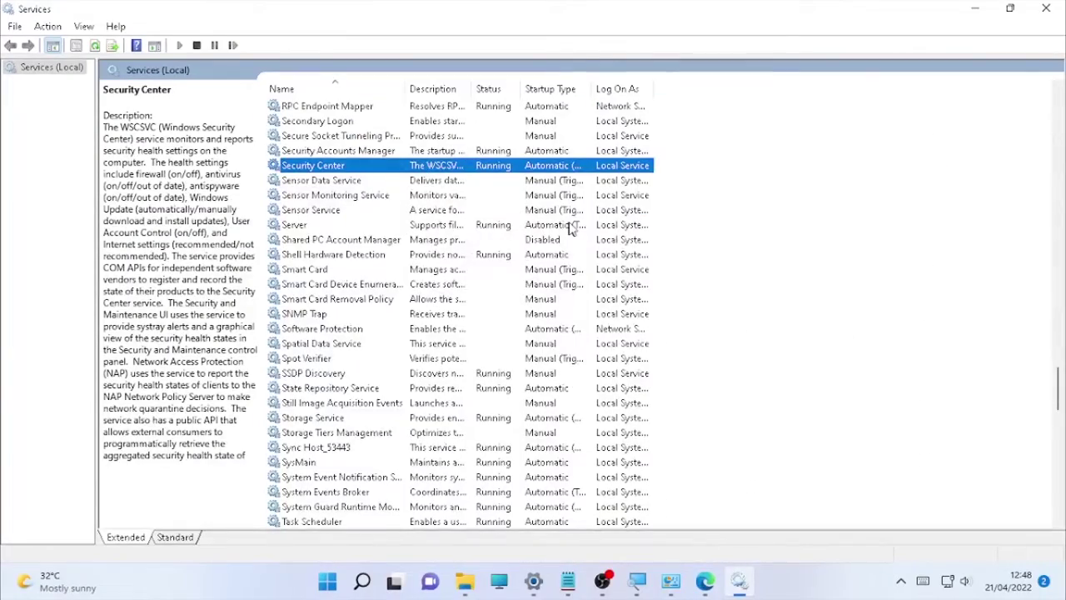
- Find Windows Security Service in the services list and try to restart it
{"action": "scroll", "coordinate": [521, 236], "scroll_direction": "down", "scroll_amount": 20}
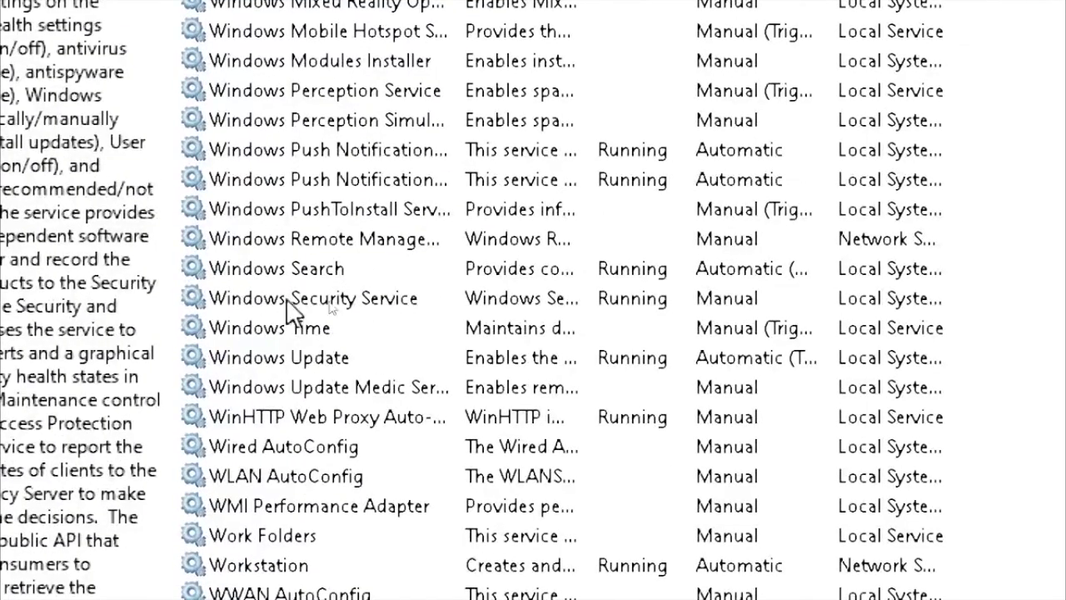
{"action": "left_click", "coordinate": [489, 300]}
{"action": "right_click", "coordinate": [389, 301]}
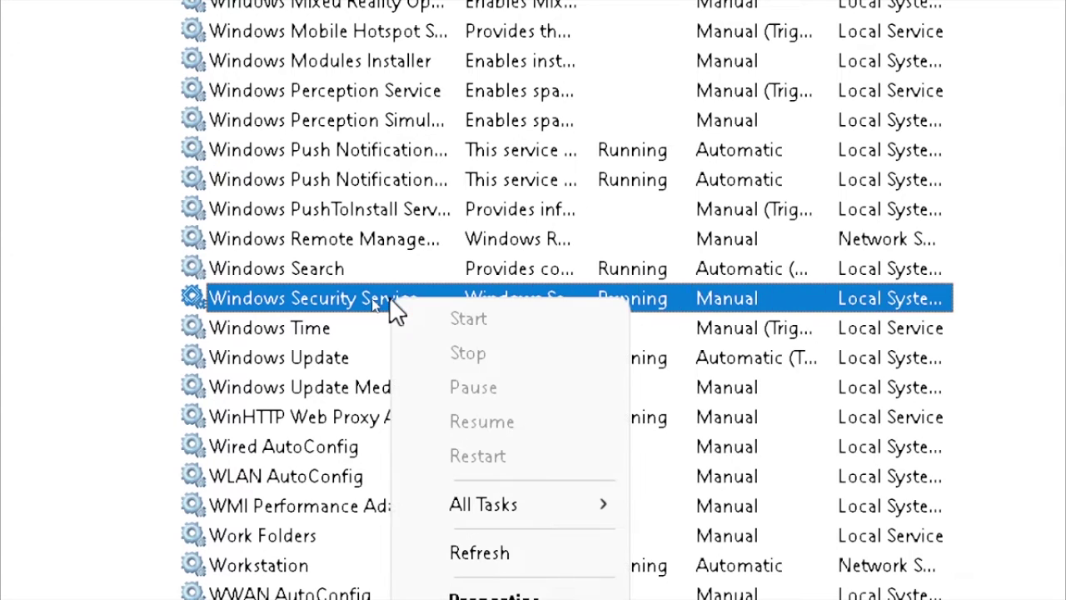
{"action": "left_click", "coordinate": [486, 463]}
{"action": "left_click", "coordinate": [492, 456]}
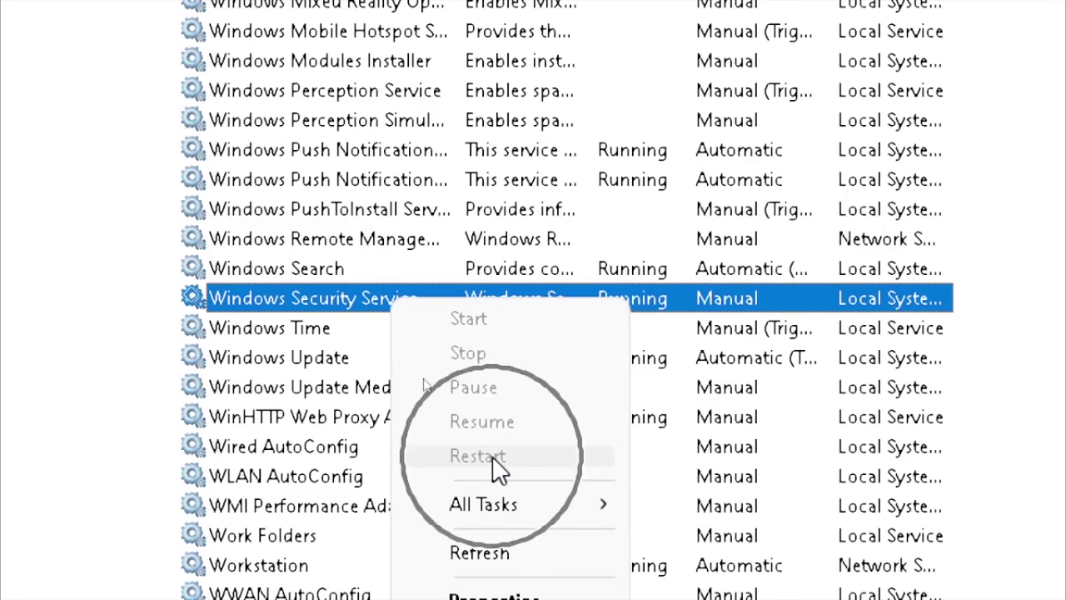
- Retry restarting the selected Windows Security Service, dismiss its options and minimise the Services window
{"action": "left_click", "coordinate": [492, 456]}
{"action": "left_click", "coordinate": [492, 457]}
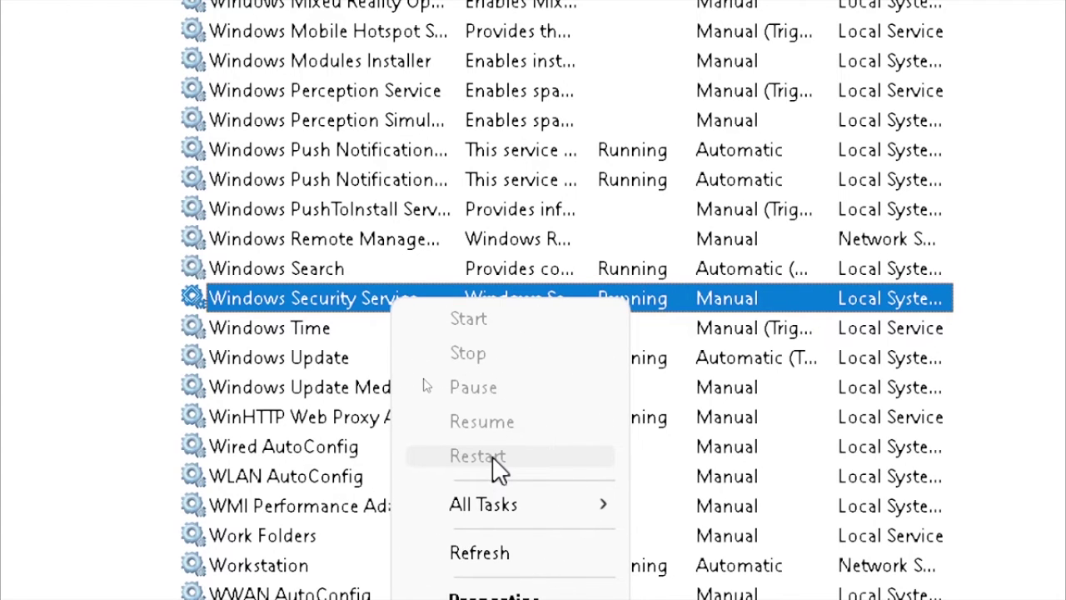
{"action": "left_click", "coordinate": [492, 455]}
{"action": "left_click", "coordinate": [492, 455]}
{"action": "left_click", "coordinate": [641, 339]}
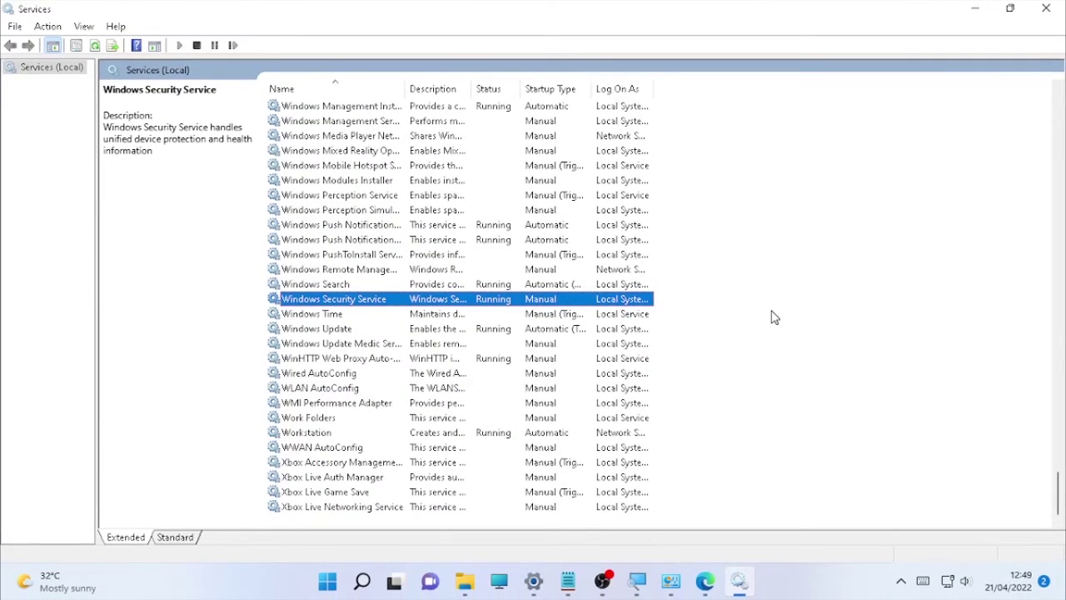
{"action": "left_click", "coordinate": [976, 8]}
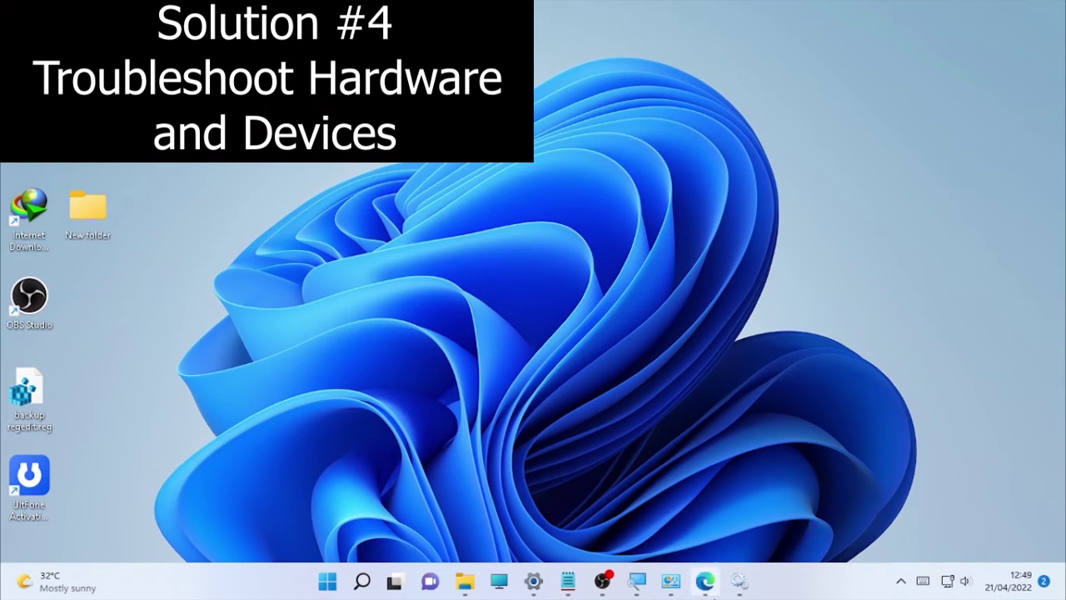
- Bring up the Notepad notes and highlight the command MSDT.EXE -ID DEVICEDIAGNOSTIC under Solution #4
{"action": "mouse_move", "coordinate": [647, 587]}
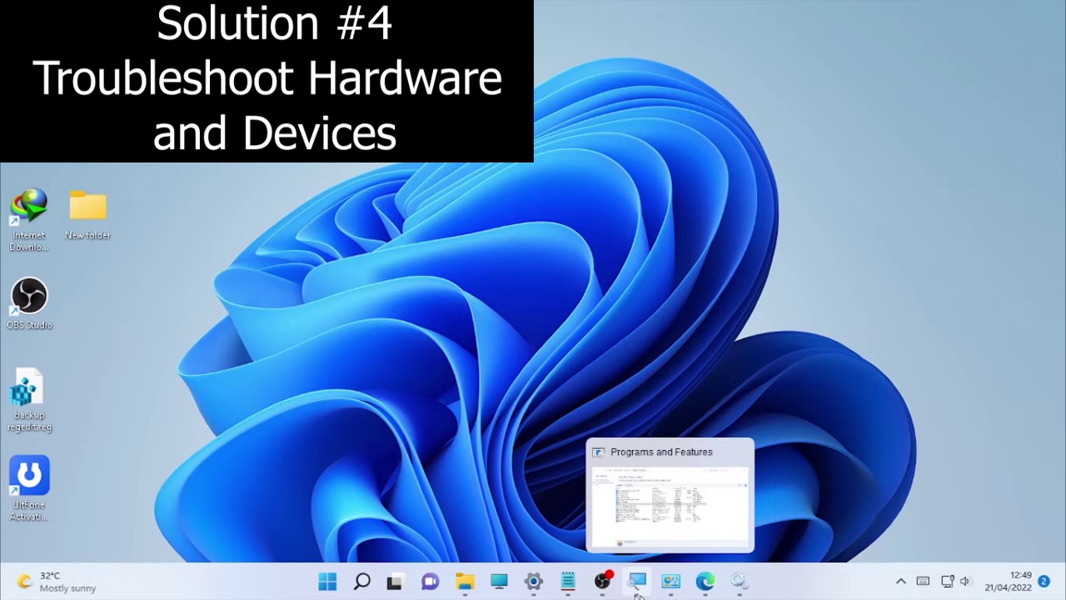
{"action": "left_click", "coordinate": [567, 581]}
{"action": "scroll", "coordinate": [749, 209], "scroll_direction": "up", "scroll_amount": 4}
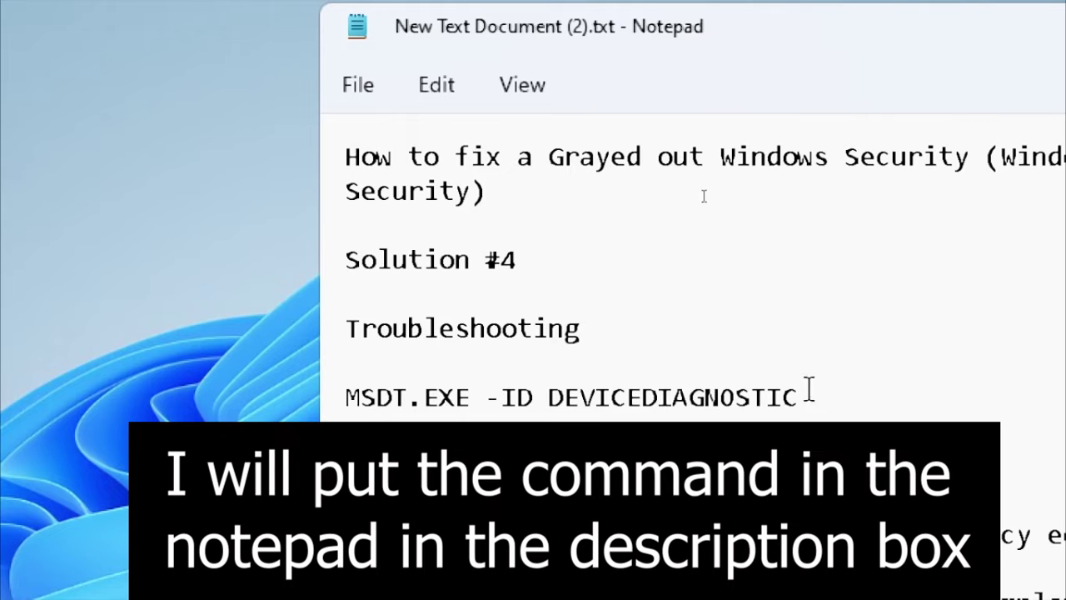
{"action": "left_click_drag", "start_coordinate": [827, 398], "coordinate": [241, 401]}
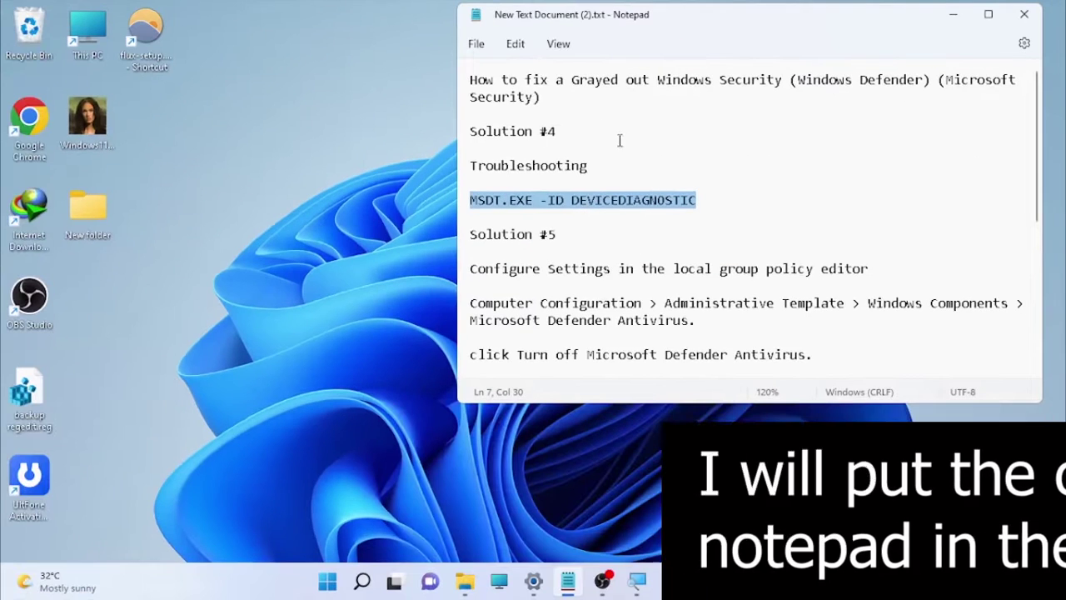
- Search Windows for "cmd" and run Command Prompt as administrator
{"action": "left_click", "coordinate": [362, 581]}
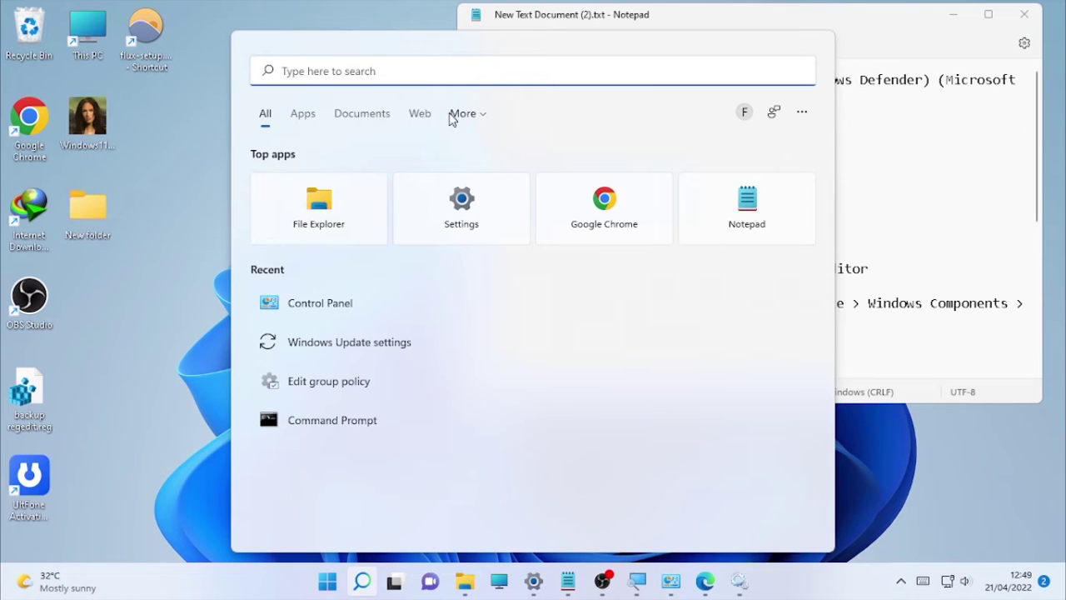
{"action": "type", "text": "cmd"}
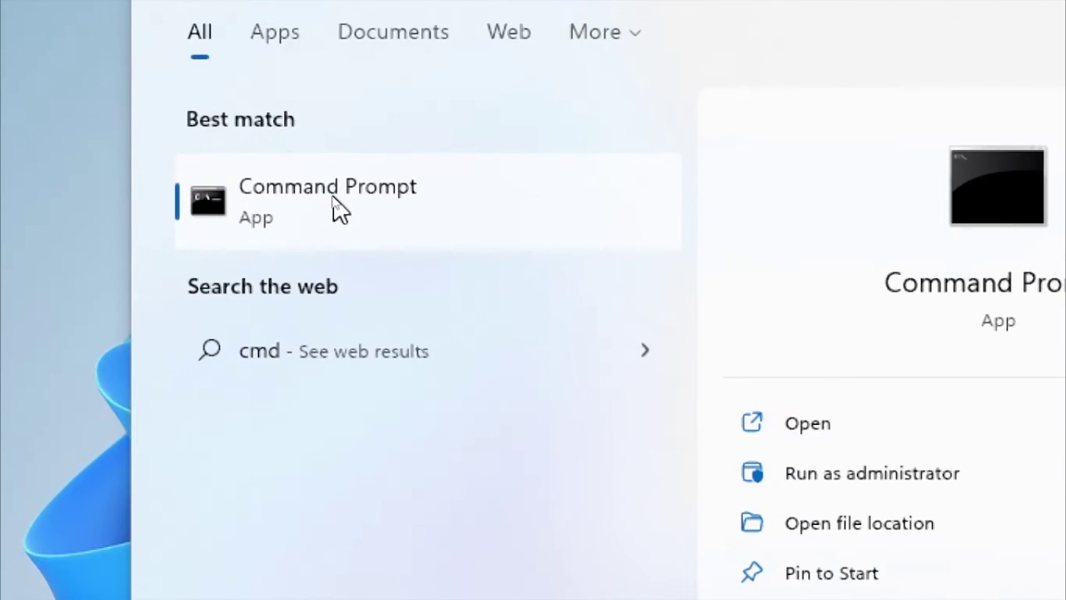
{"action": "right_click", "coordinate": [333, 199]}
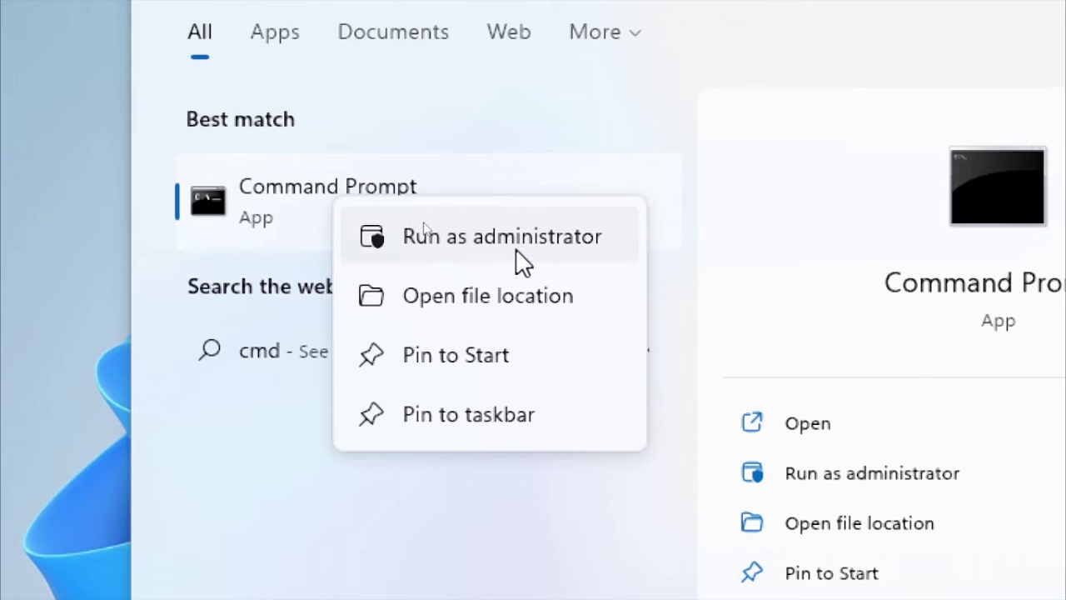
{"action": "left_click", "coordinate": [515, 250]}
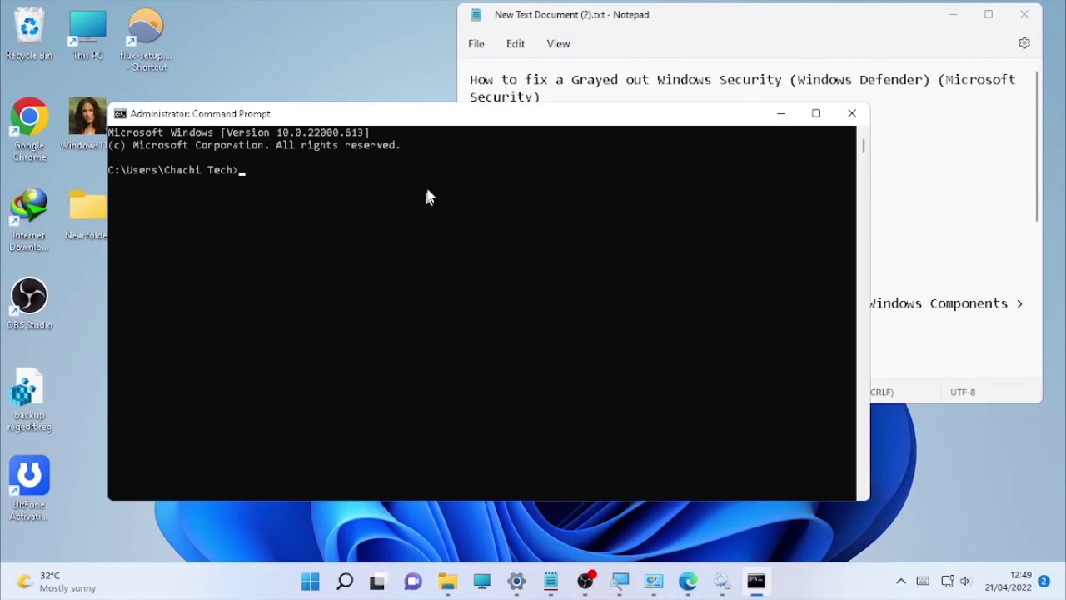
- Copy MSDT.EXE -ID DEVICEDIAGNOSTIC from the notes and run it in the administrator Command Prompt
{"action": "left_click", "coordinate": [918, 167]}
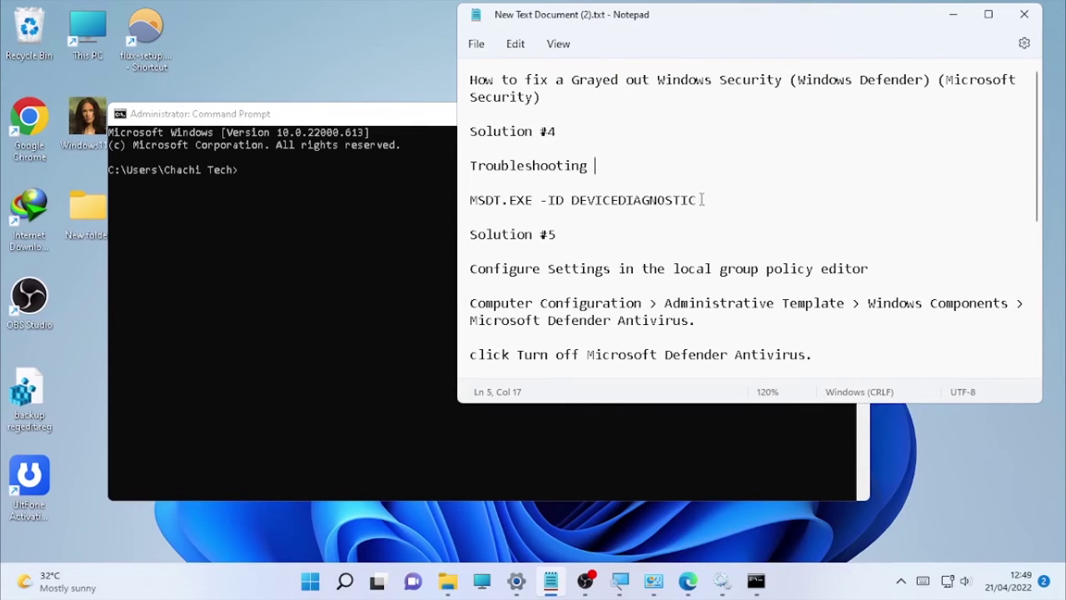
{"action": "left_click_drag", "start_coordinate": [702, 200], "coordinate": [474, 205]}
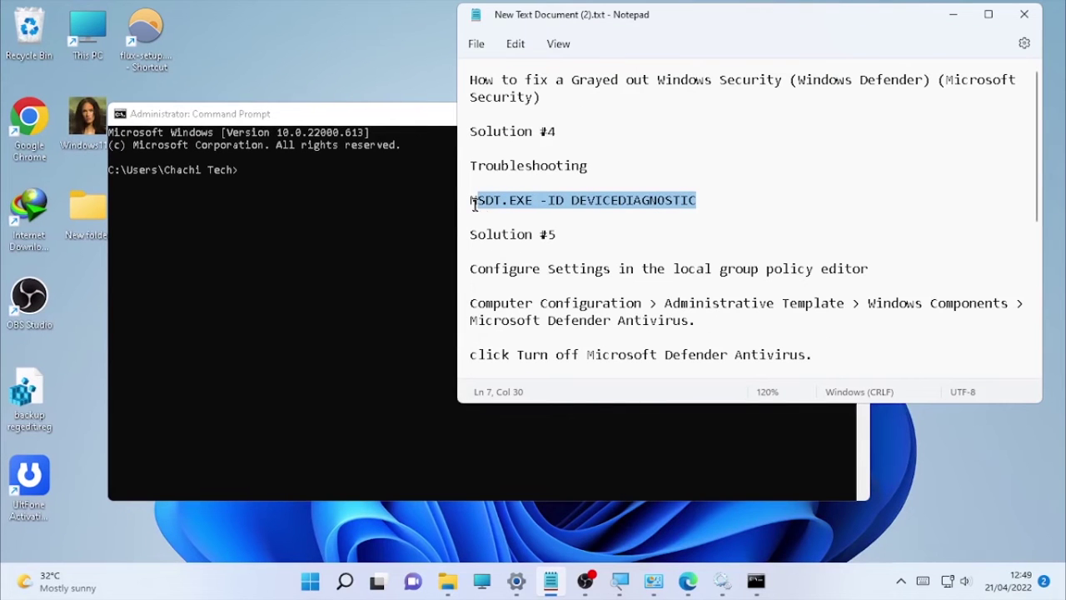
{"action": "right_click", "coordinate": [543, 201]}
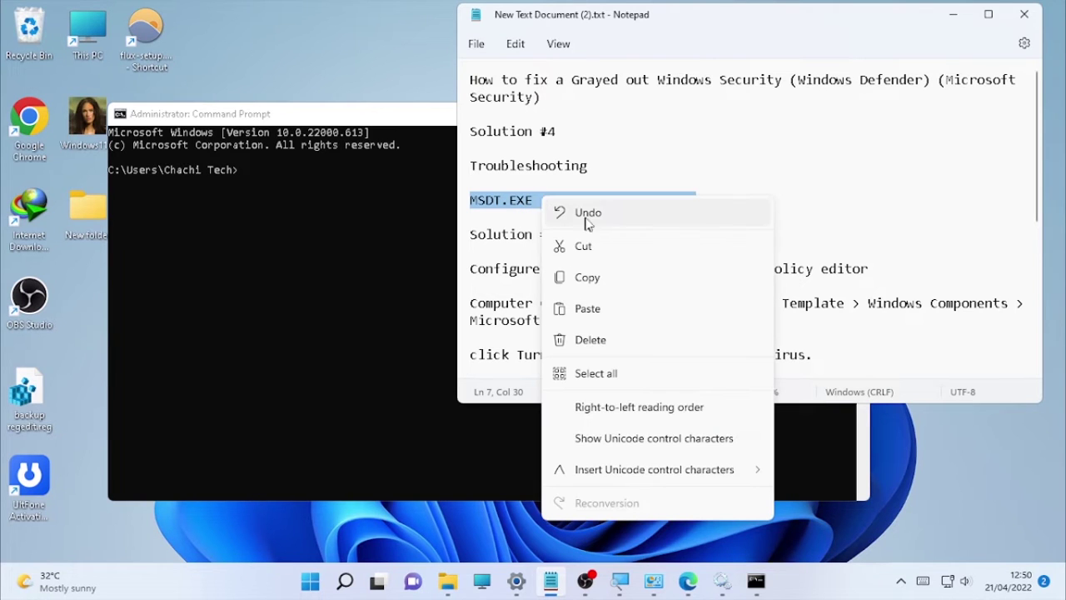
{"action": "left_click", "coordinate": [601, 282]}
{"action": "left_click", "coordinate": [315, 195]}
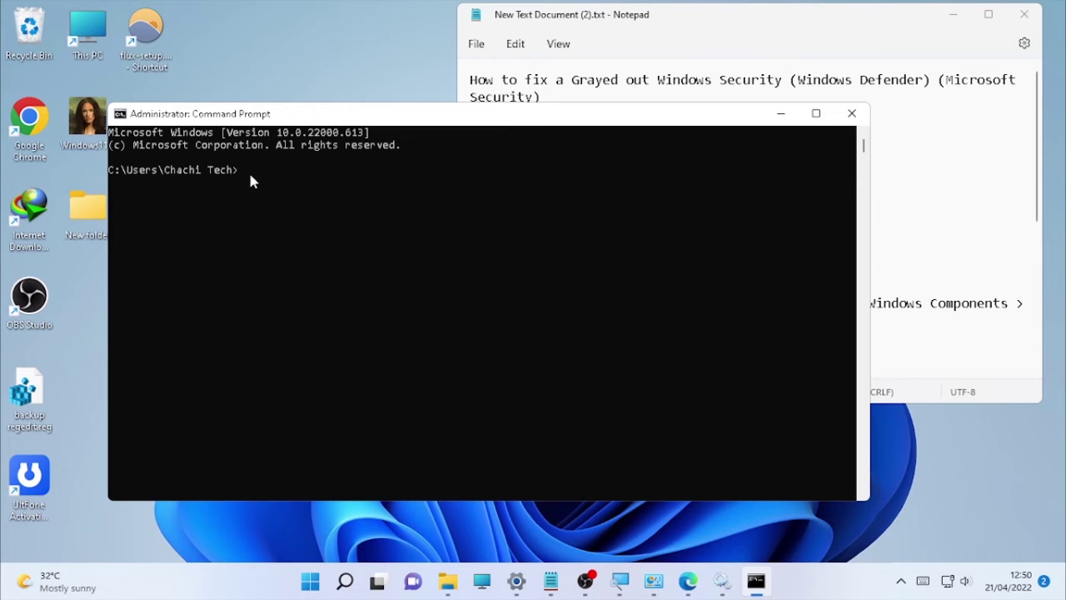
{"action": "key", "text": "ctrl+v"}
{"action": "key", "text": "Return"}
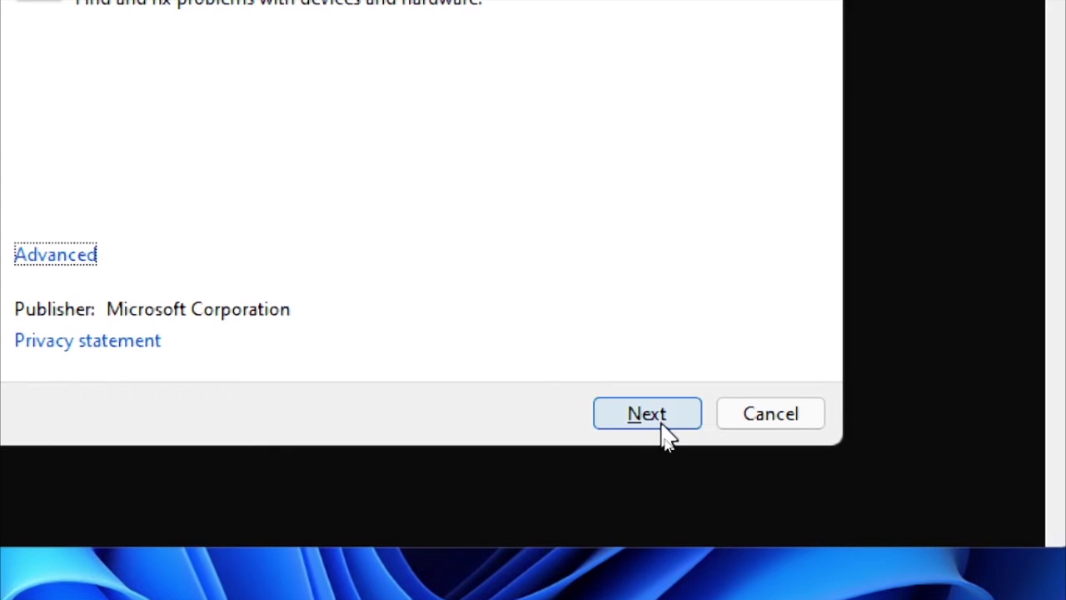
- Run the Hardware and Devices troubleshooter, apply the fix for finishing driver and update installation, and continue past the restart notice
{"action": "left_click", "coordinate": [663, 427]}
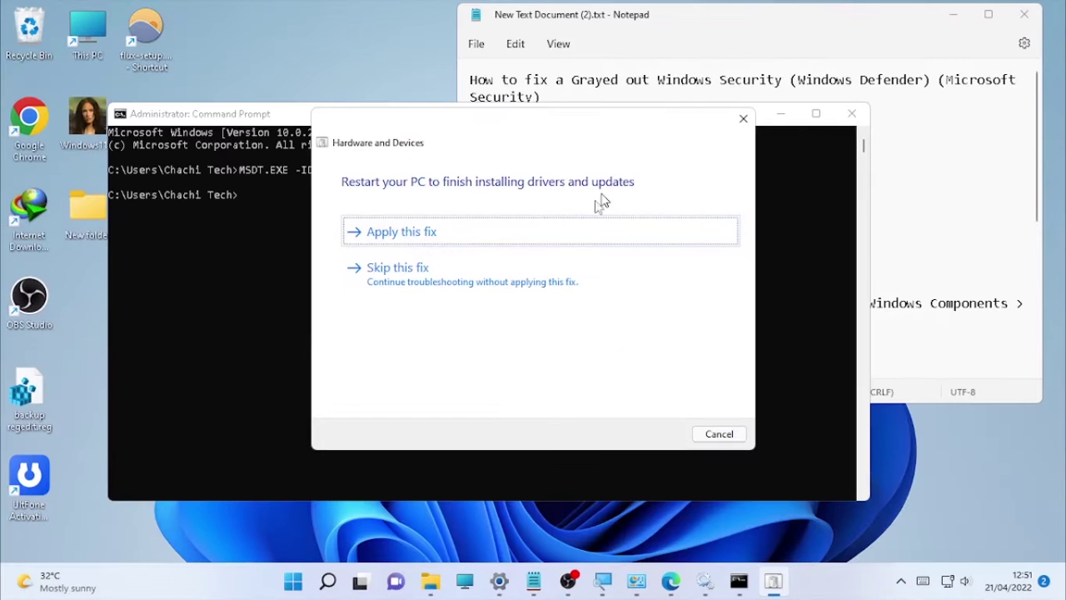
{"action": "left_click", "coordinate": [420, 233]}
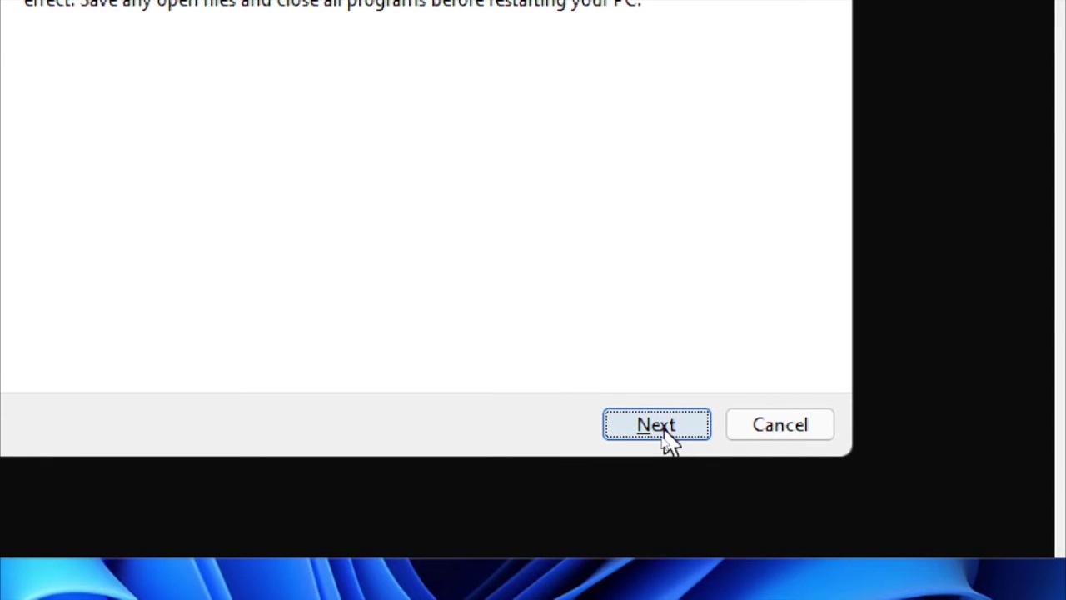
{"action": "left_click", "coordinate": [658, 427]}
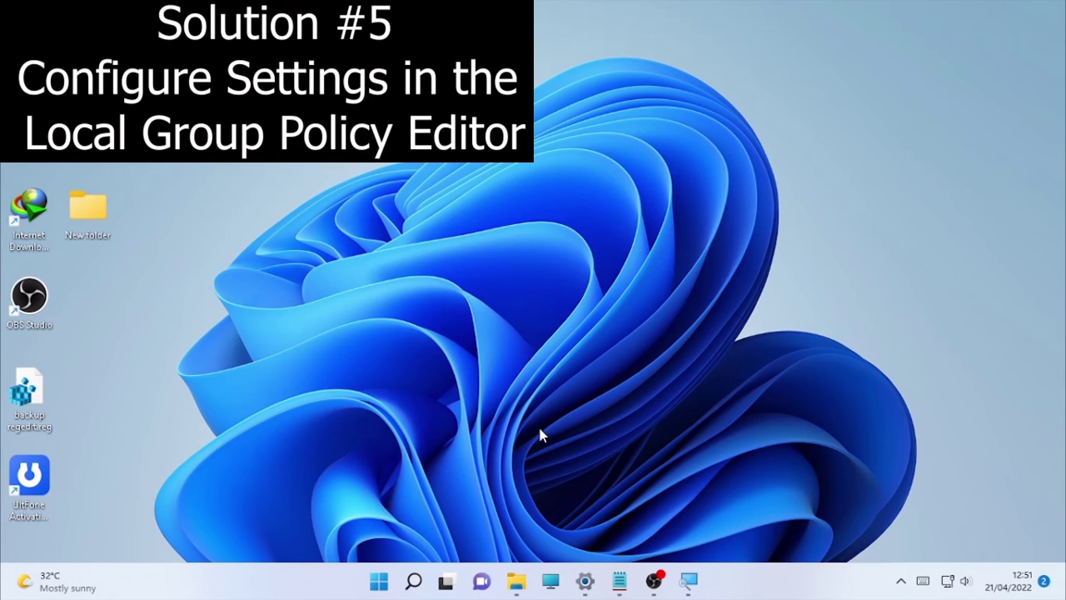
- Bring up the Notepad notes at 130% zoom and read the Solution #5 instructions for the Local Group Policy Editor
{"action": "left_click", "coordinate": [619, 583]}
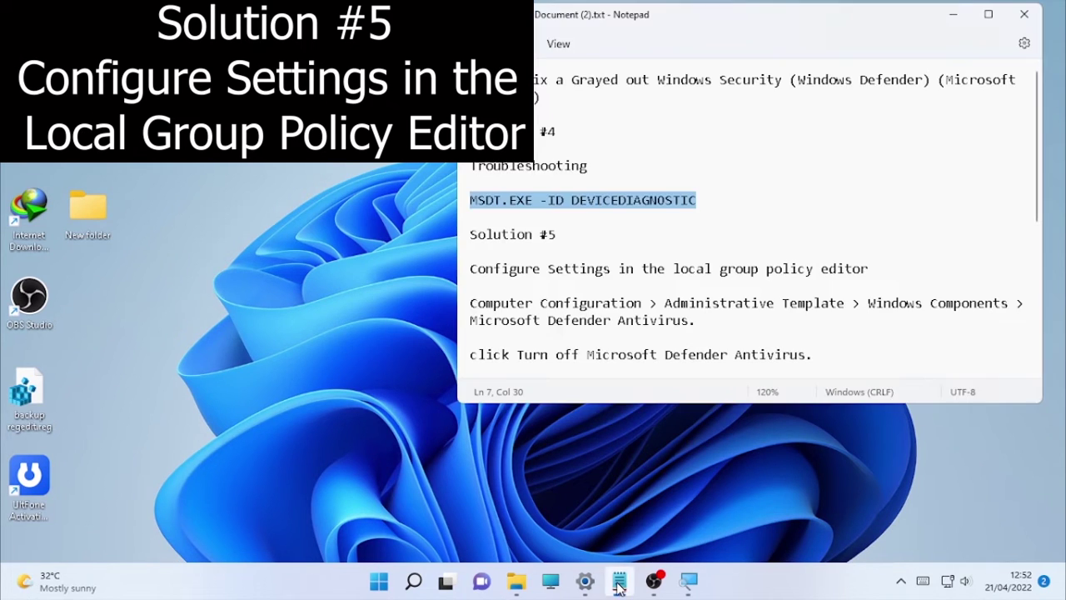
{"action": "left_click", "coordinate": [566, 234]}
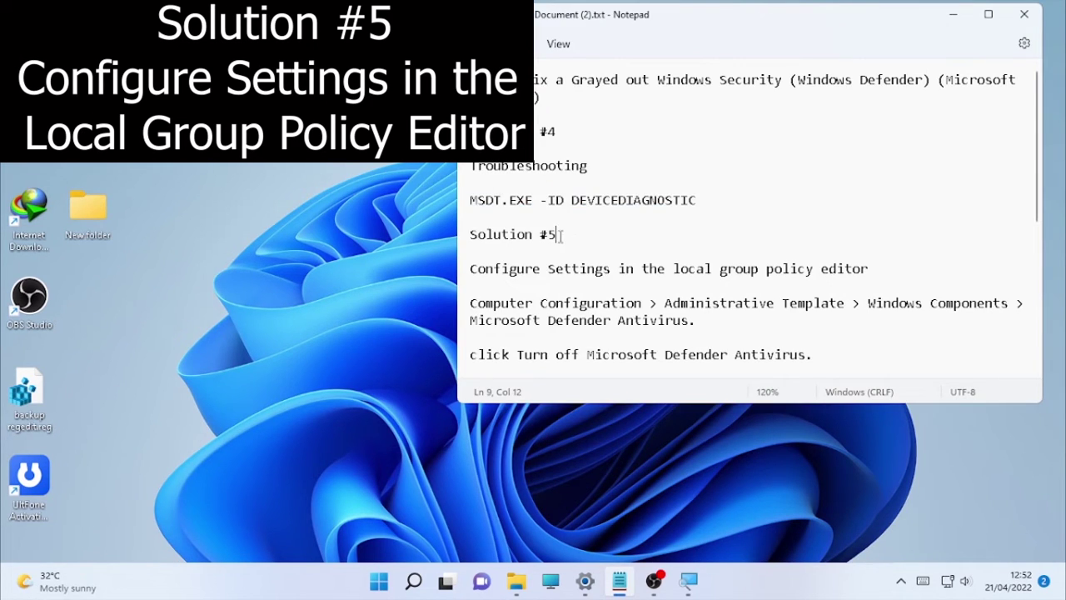
{"action": "scroll", "coordinate": [571, 235], "scroll_direction": "up", "scroll_amount": 1}
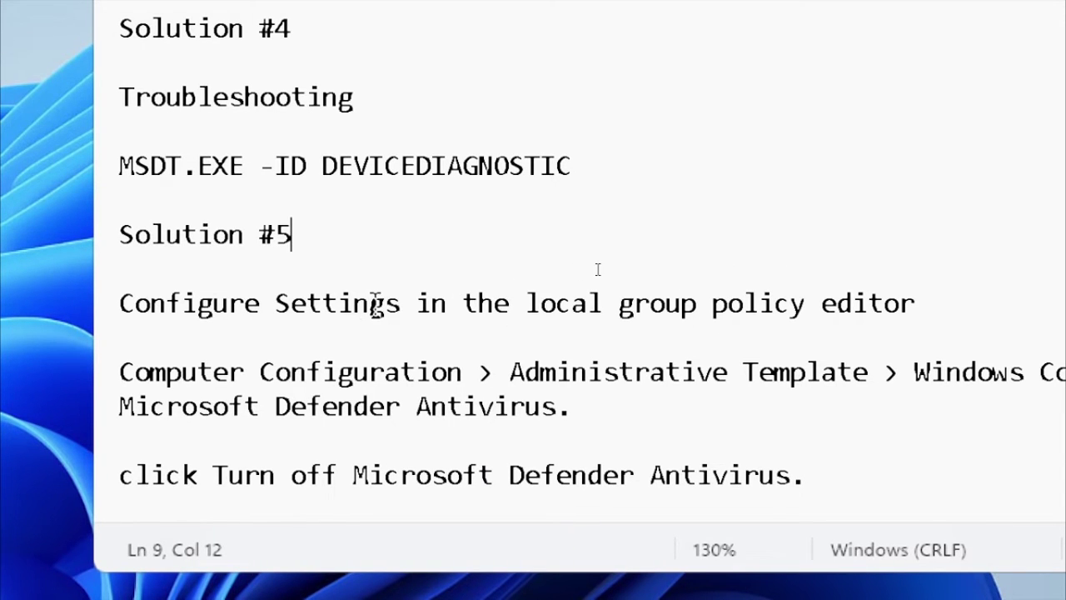
{"action": "scroll", "coordinate": [376, 281], "scroll_direction": "down", "scroll_amount": 1}
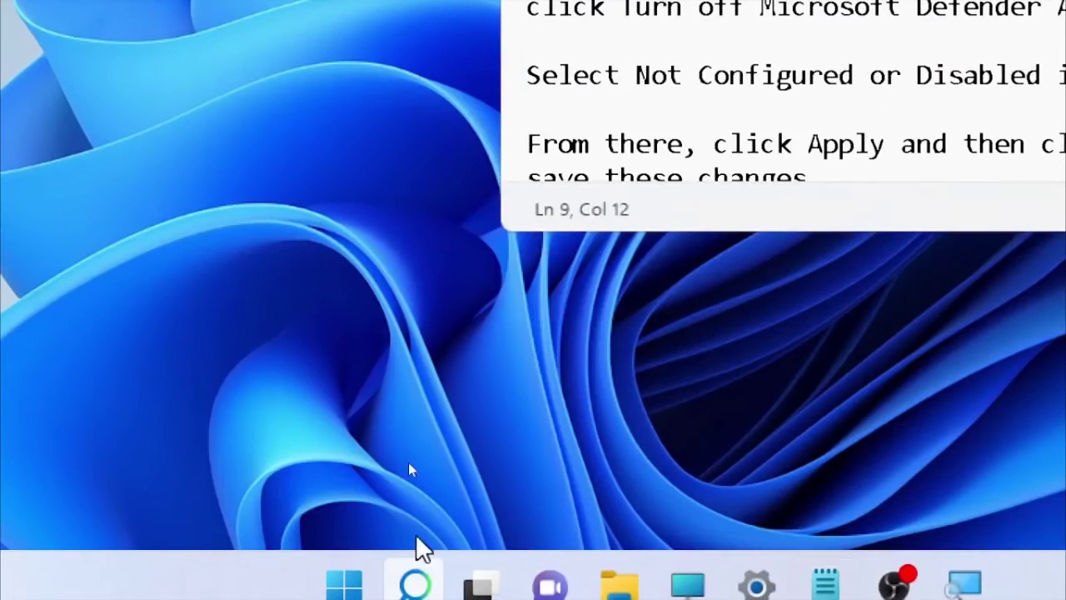
- Search Windows for "gpedit" and open Edit group policy
{"action": "left_click", "coordinate": [415, 574]}
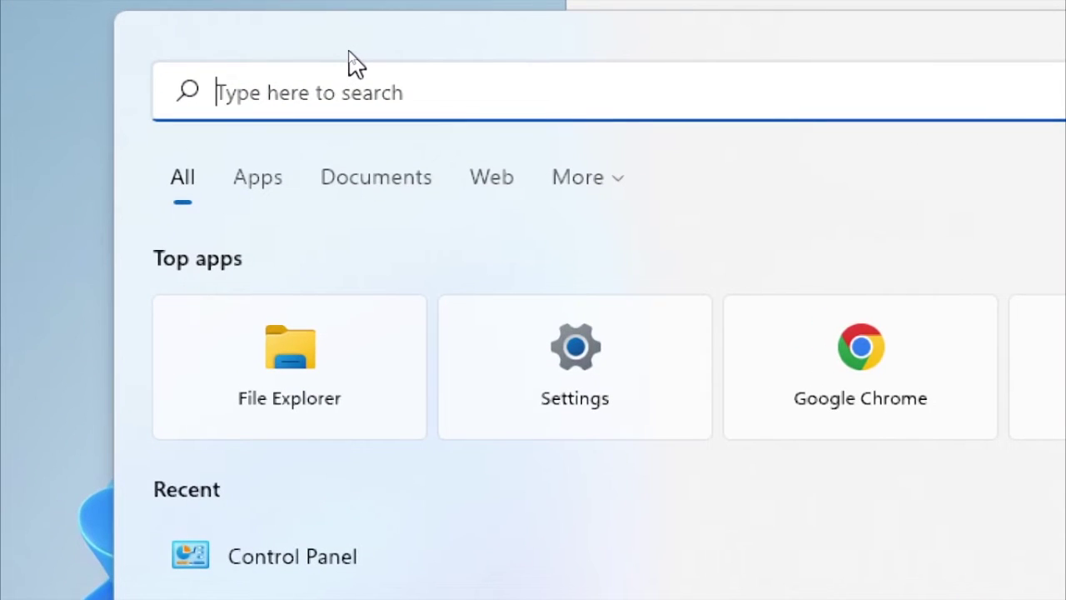
{"action": "type", "text": "gpedi"}
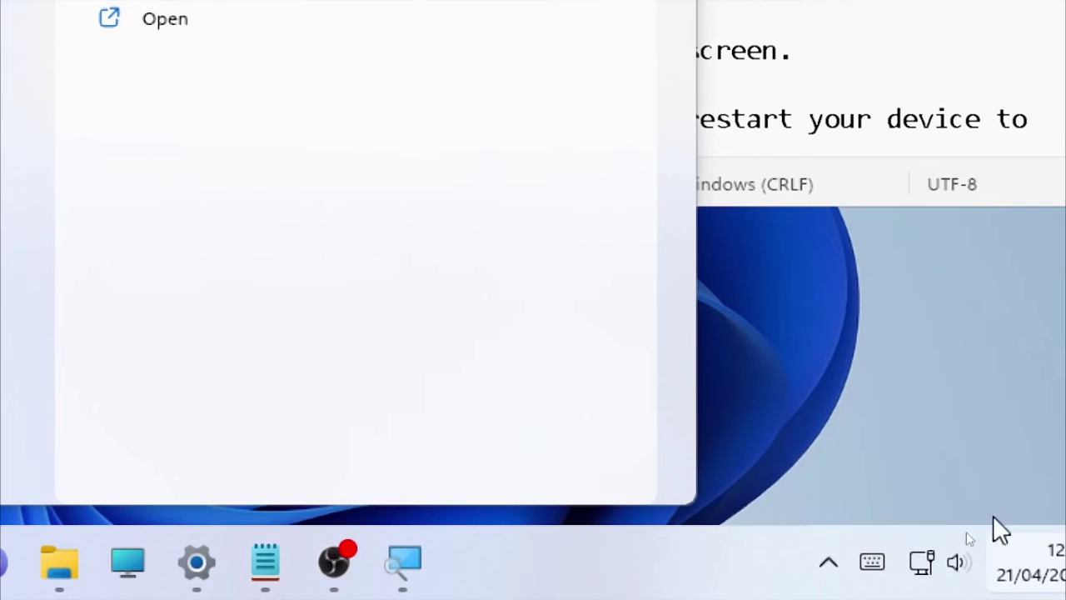
{"action": "type", "text": "t"}
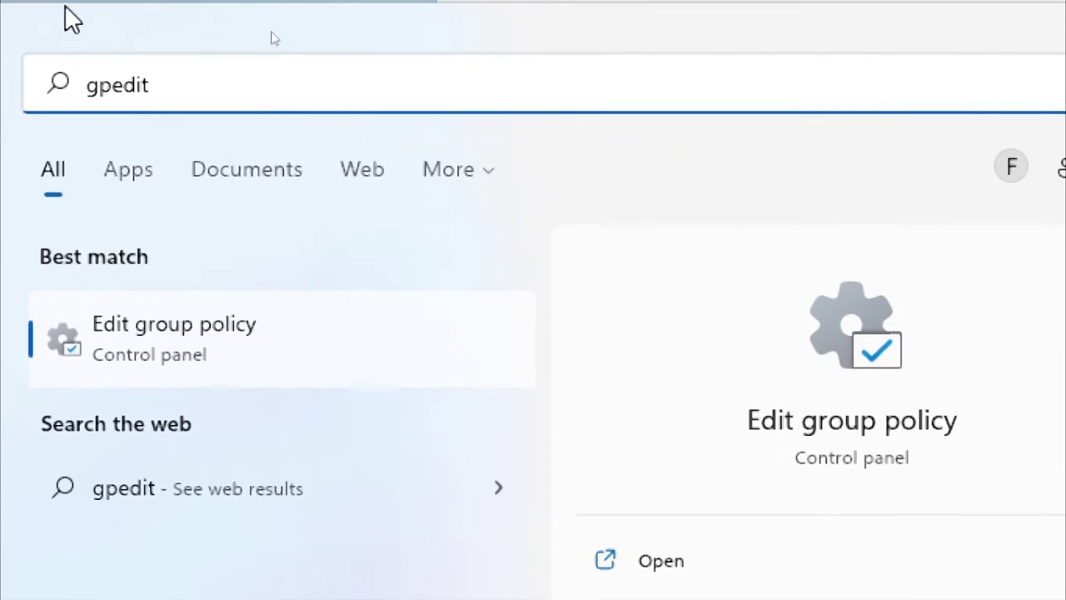
{"action": "left_click", "coordinate": [366, 350]}
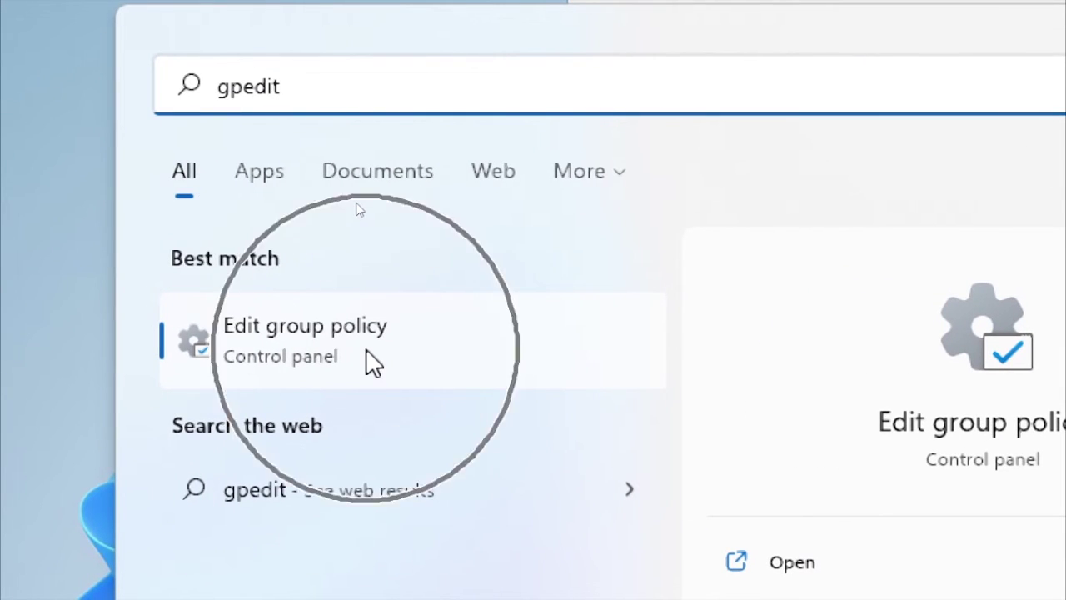
{"action": "left_click", "coordinate": [296, 342]}
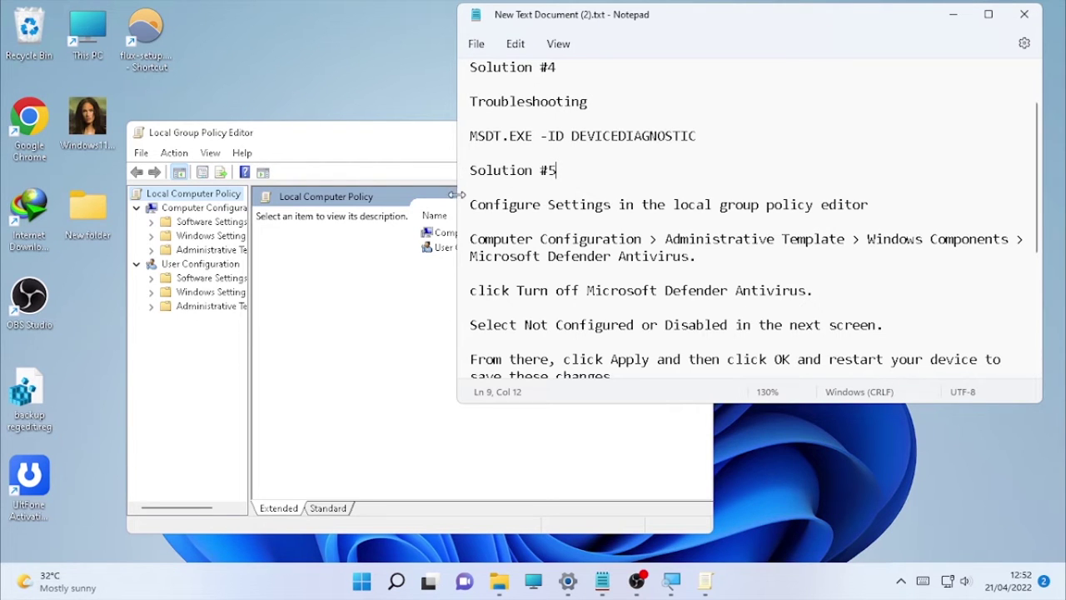
- Following the path in the notes, select Computer Configuration in the policy tree and expand its Administrative Templates folder
{"action": "left_click_drag", "start_coordinate": [456, 194], "coordinate": [434, 194]}
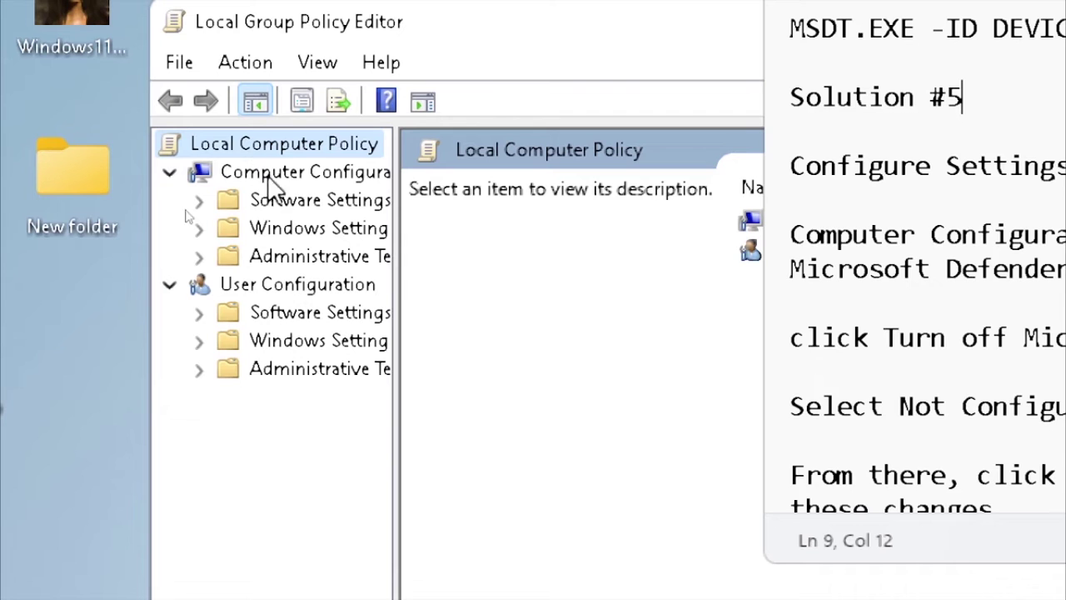
{"action": "left_click", "coordinate": [212, 173]}
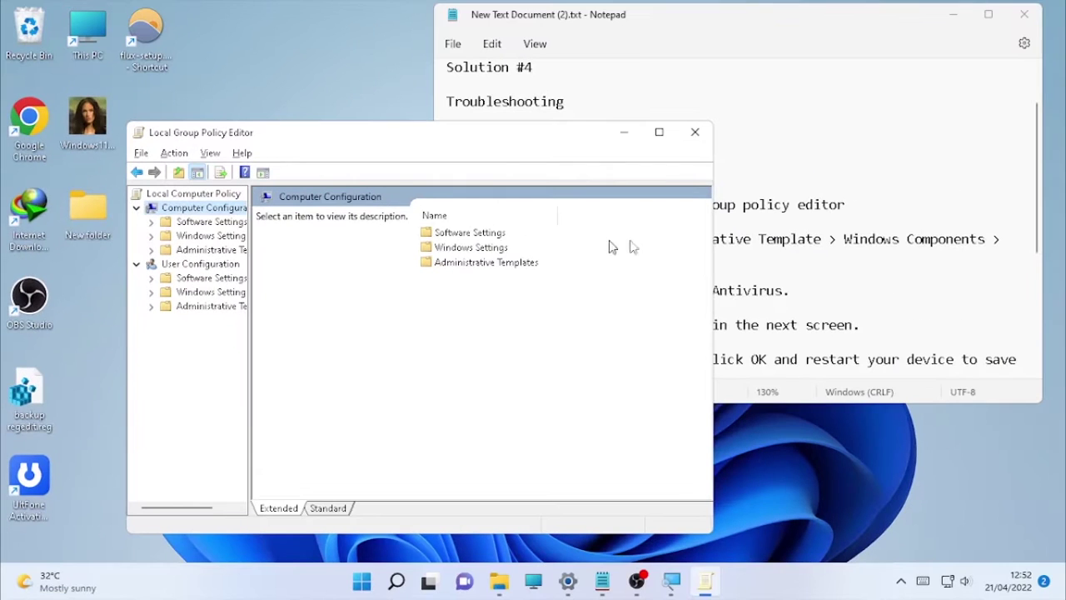
{"action": "left_click", "coordinate": [800, 257]}
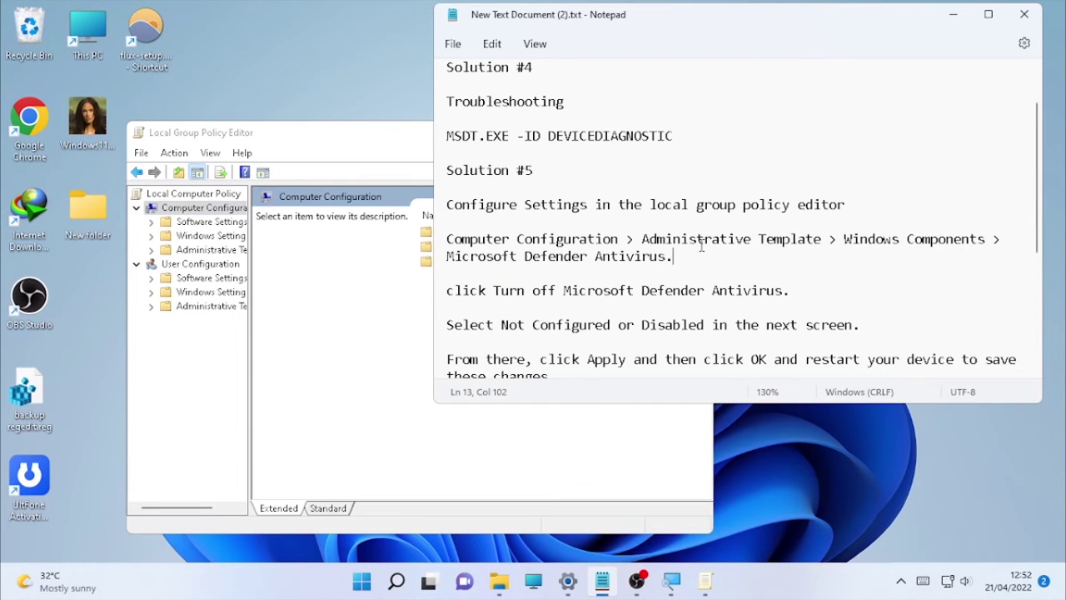
{"action": "left_click_drag", "start_coordinate": [642, 239], "coordinate": [826, 239]}
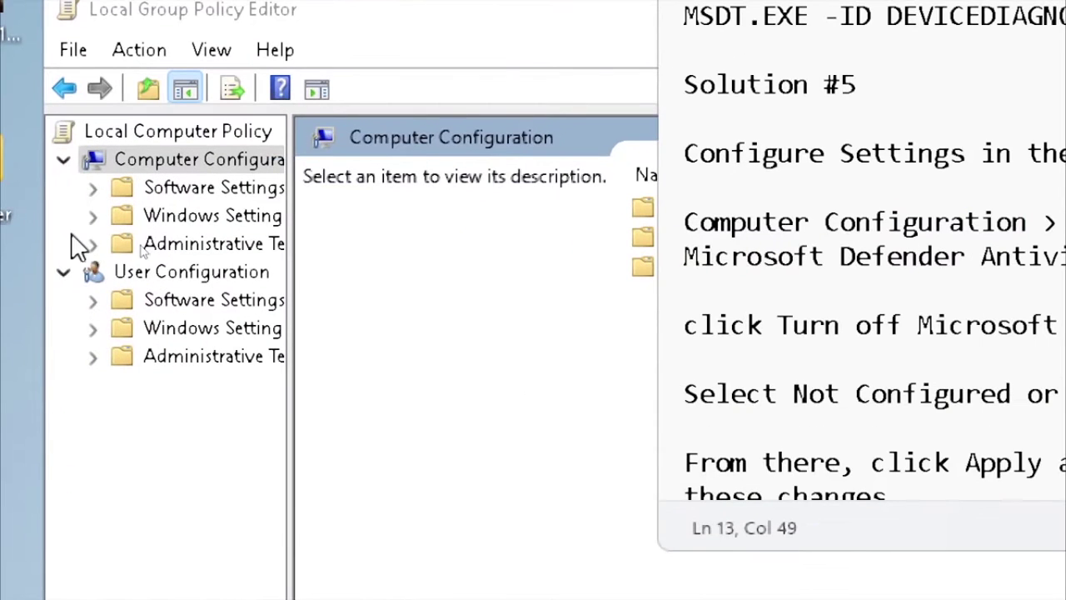
{"action": "left_click", "coordinate": [94, 244]}
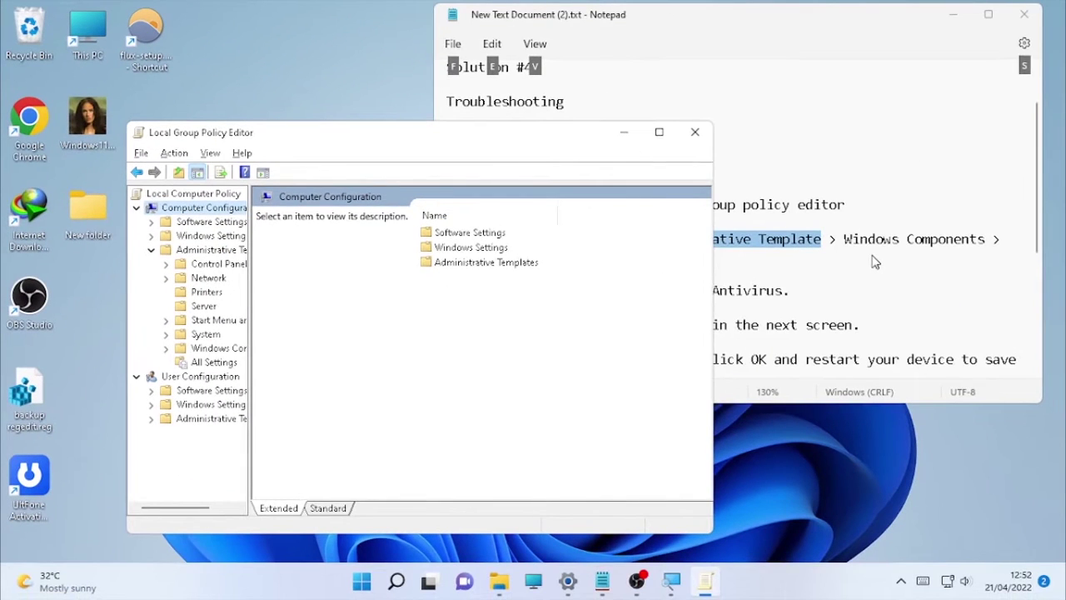
- Check the path in the notes, widen the policy tree pane, and expand Windows Components under Administrative Templates
{"action": "key", "text": "alt+Tab"}
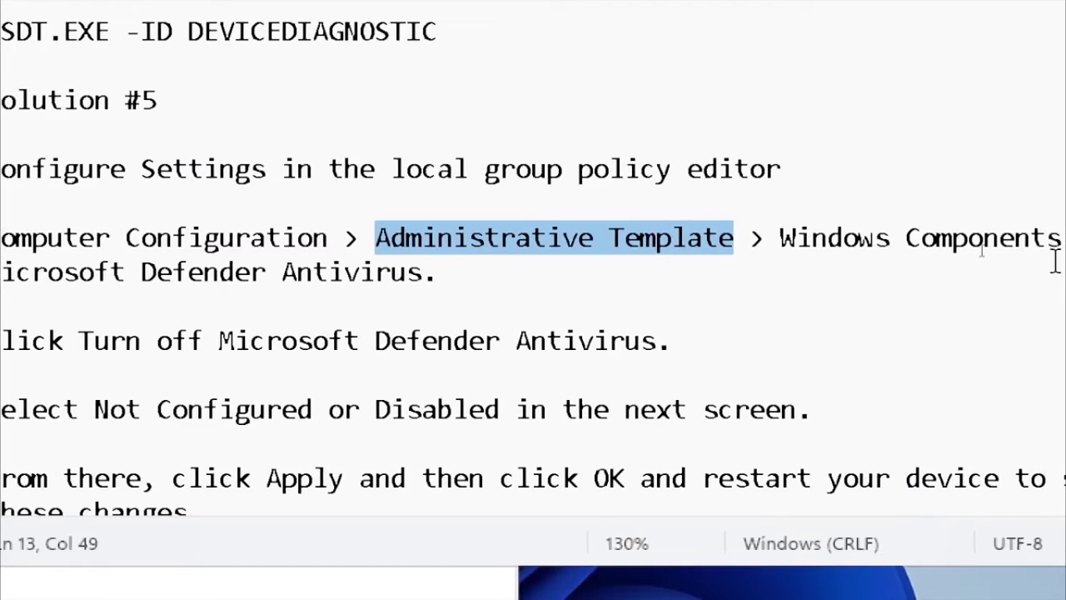
{"action": "left_click", "coordinate": [949, 239]}
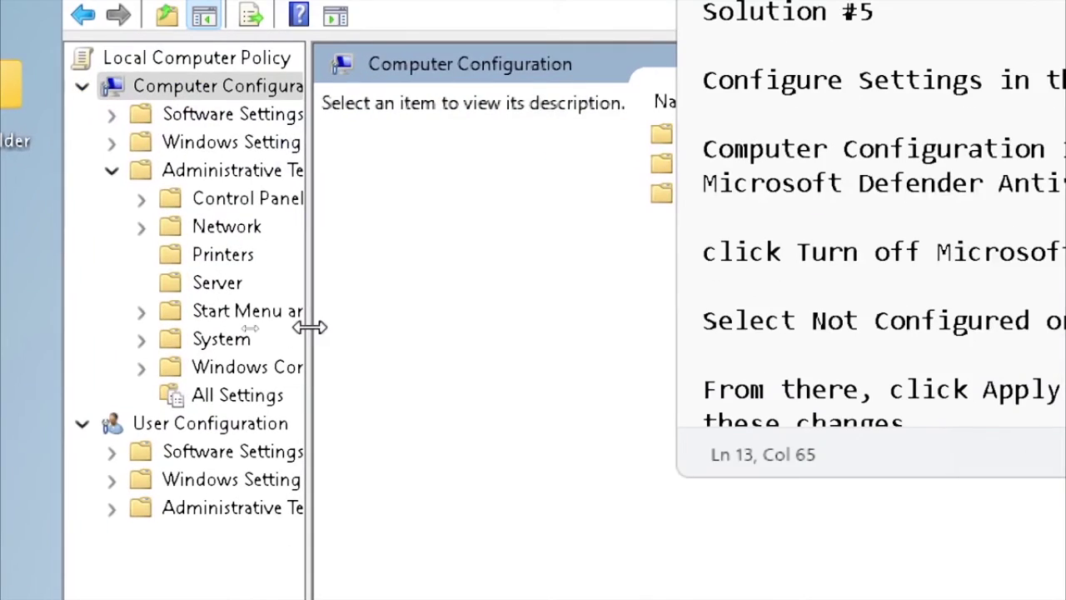
{"action": "left_click", "coordinate": [250, 333]}
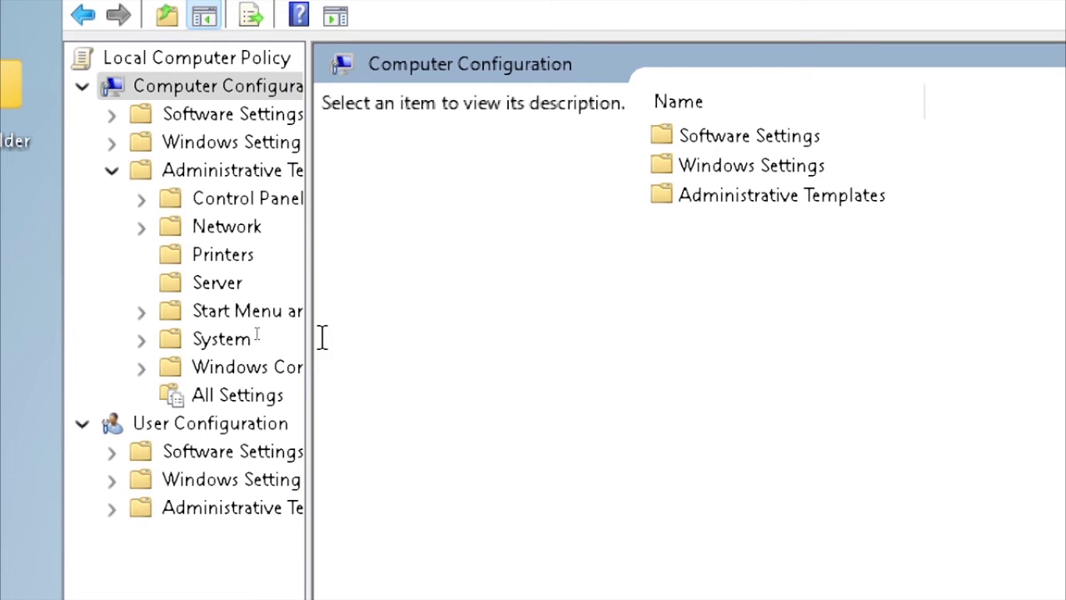
{"action": "left_click_drag", "start_coordinate": [312, 333], "coordinate": [516, 357]}
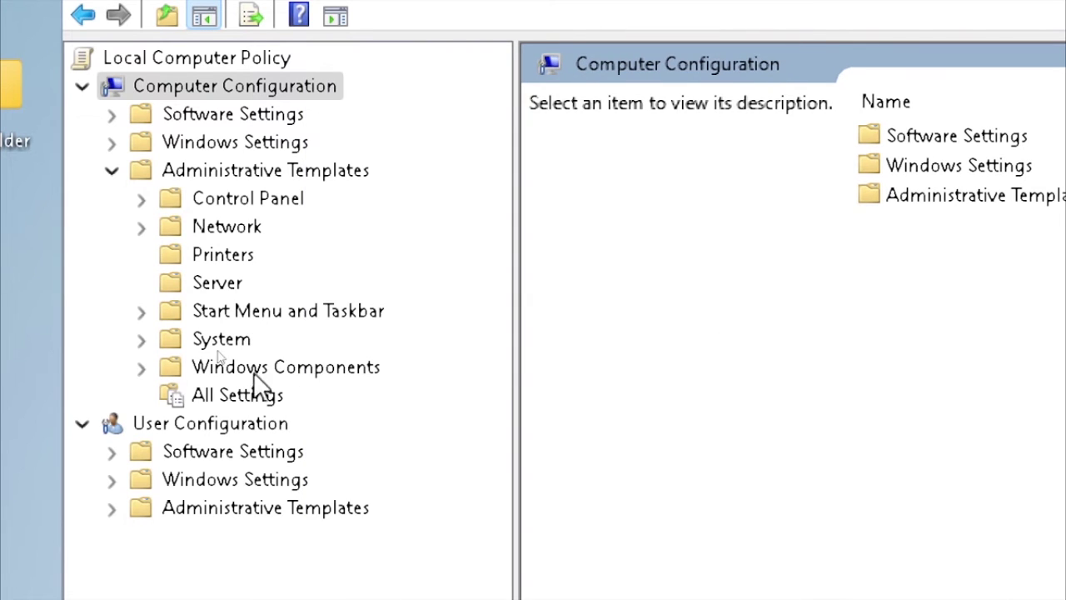
{"action": "left_click", "coordinate": [141, 367]}
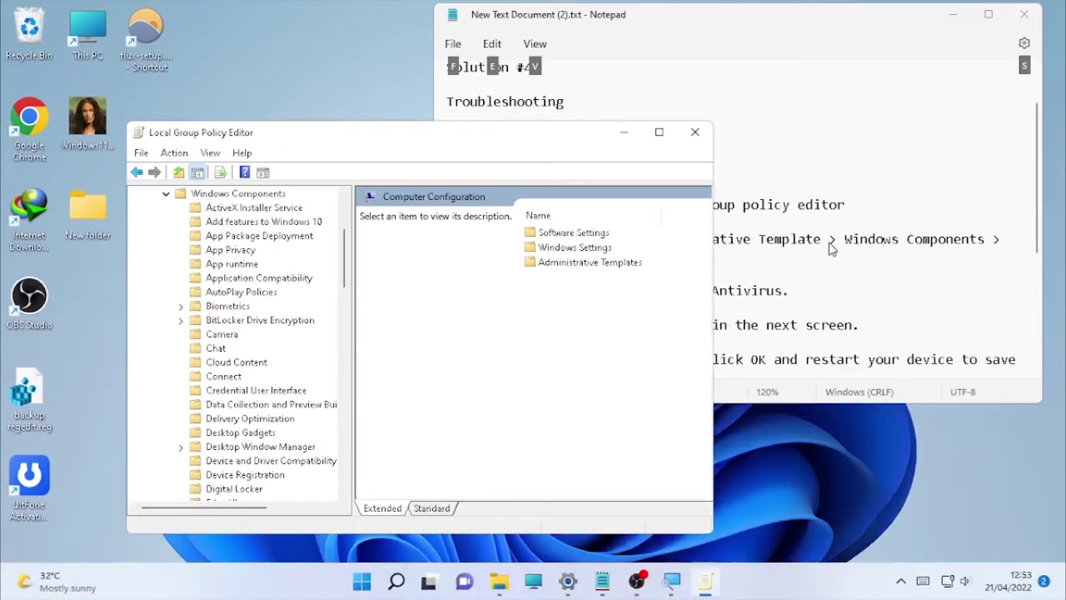
- Following the path in the notes, select the Microsoft Defender Antivirus folder under Windows Components
{"action": "left_click", "coordinate": [836, 248]}
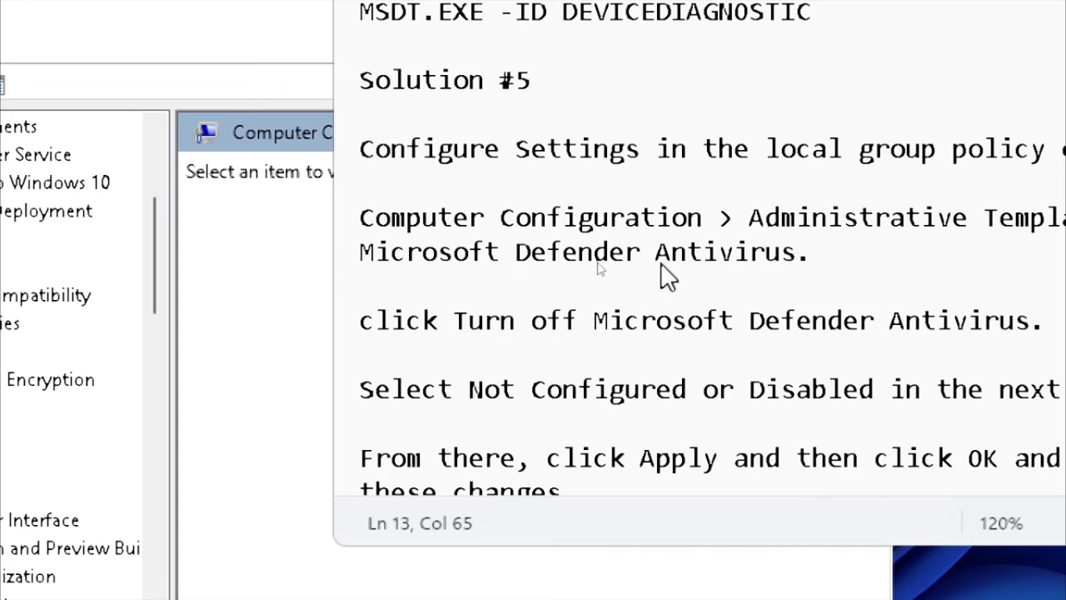
{"action": "key", "text": "alt"}
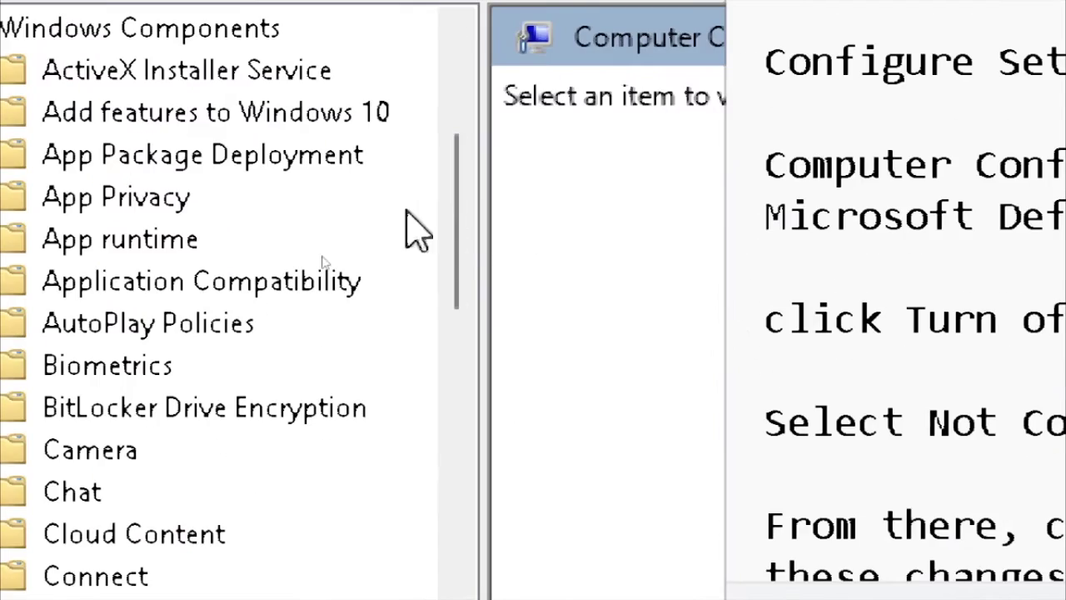
{"action": "left_click_drag", "start_coordinate": [454, 238], "coordinate": [466, 495]}
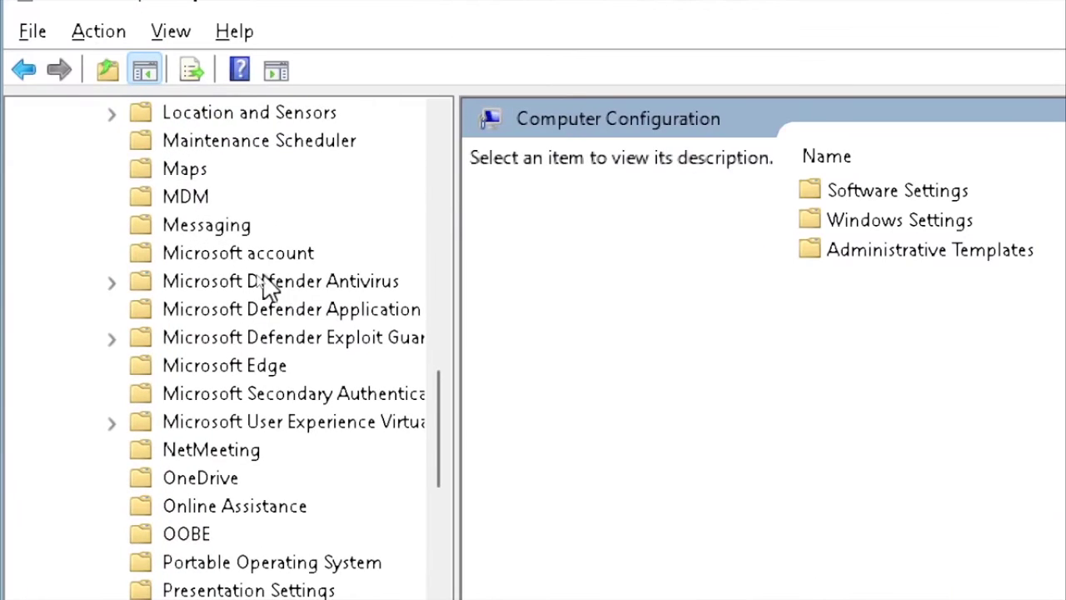
{"action": "left_click", "coordinate": [320, 283]}
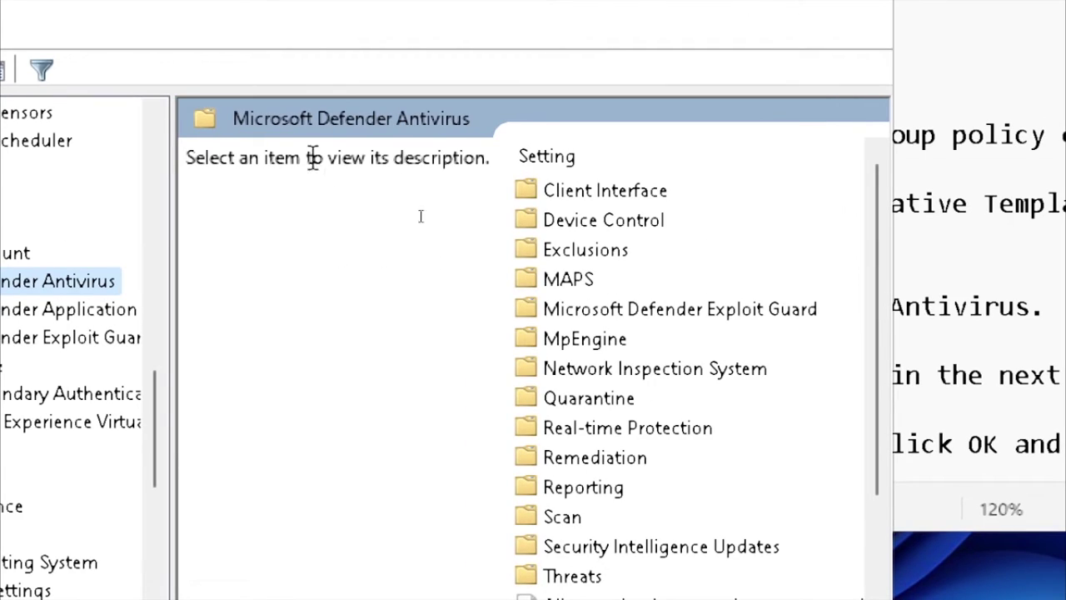
- Check the Solution #5 notes at 110% zoom and open the Turn off Microsoft Defender Antivirus policy setting
{"action": "scroll", "coordinate": [666, 262], "scroll_direction": "down", "scroll_amount": 1}
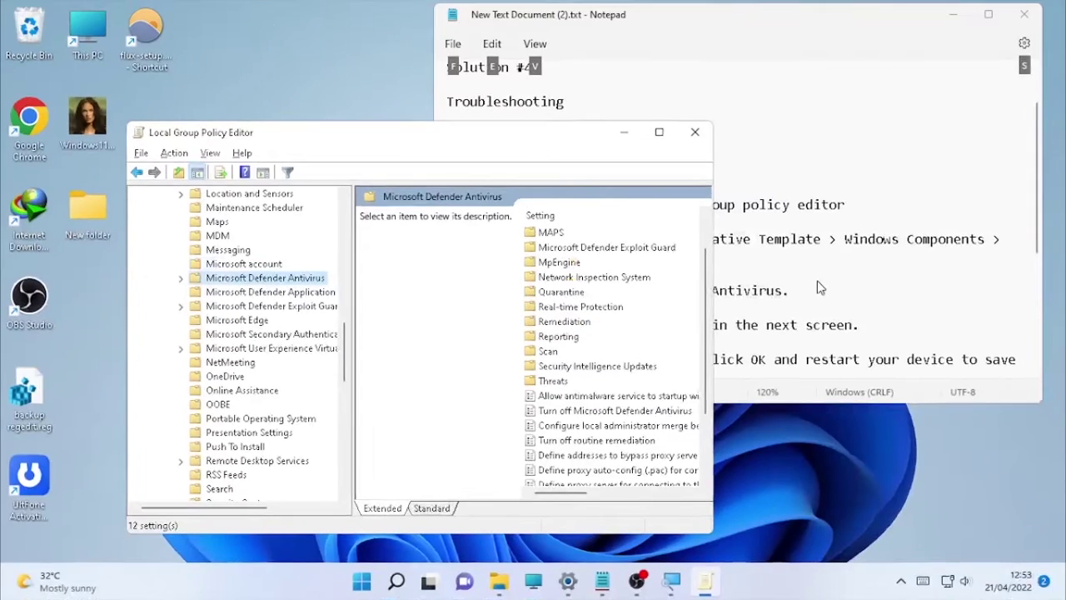
{"action": "left_click", "coordinate": [817, 287]}
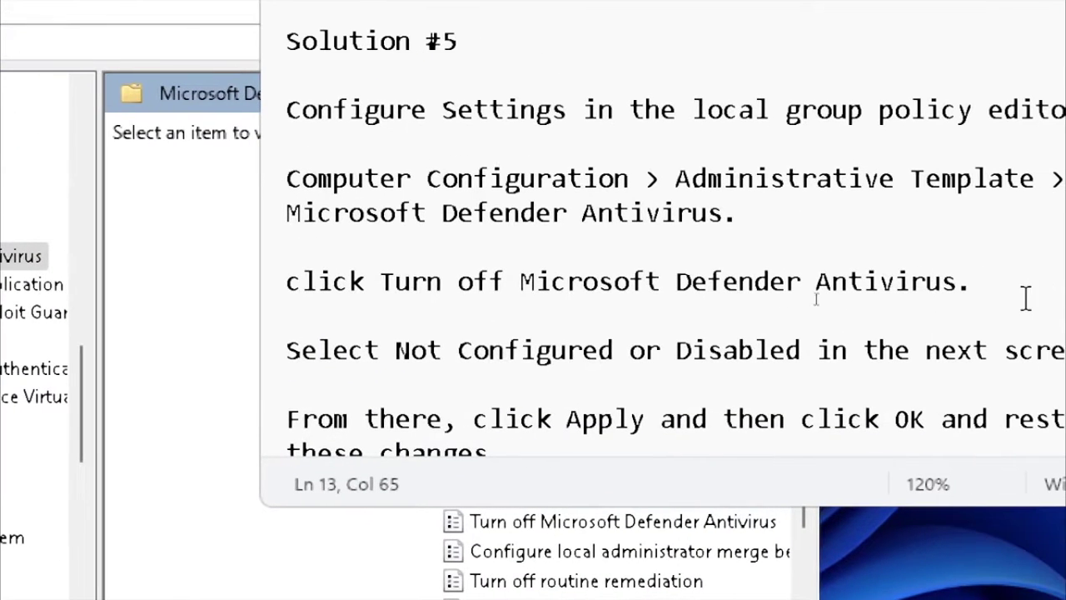
{"action": "key", "text": "ctrl+minus"}
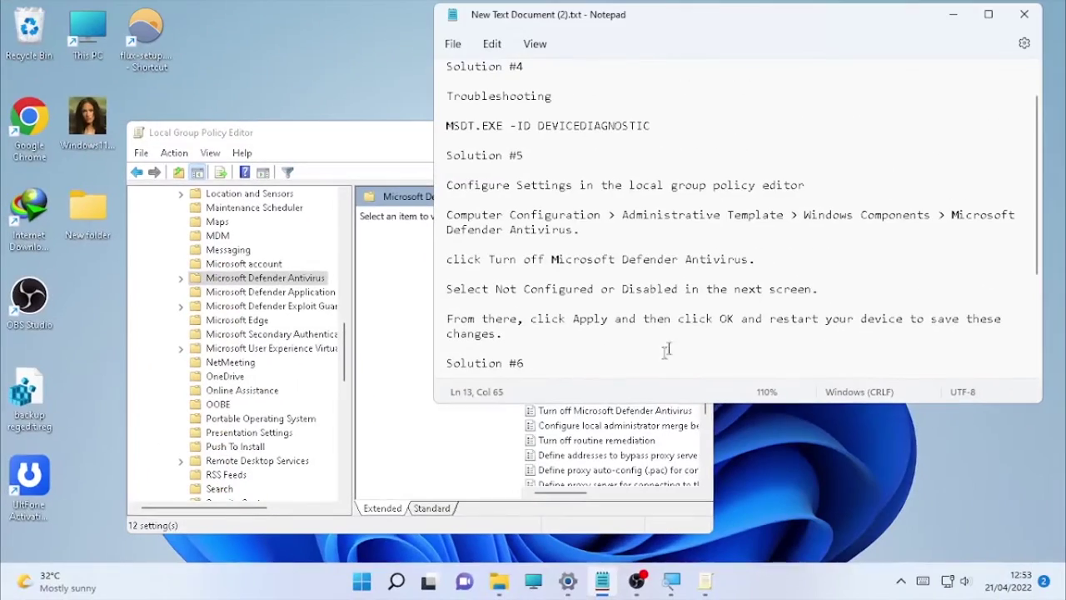
{"action": "left_click", "coordinate": [464, 416]}
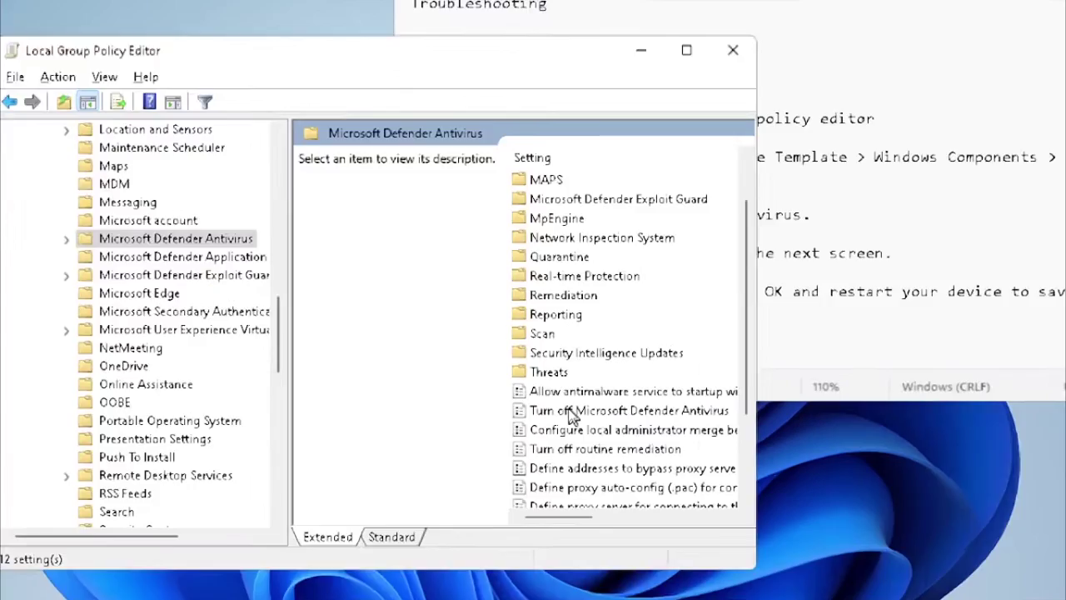
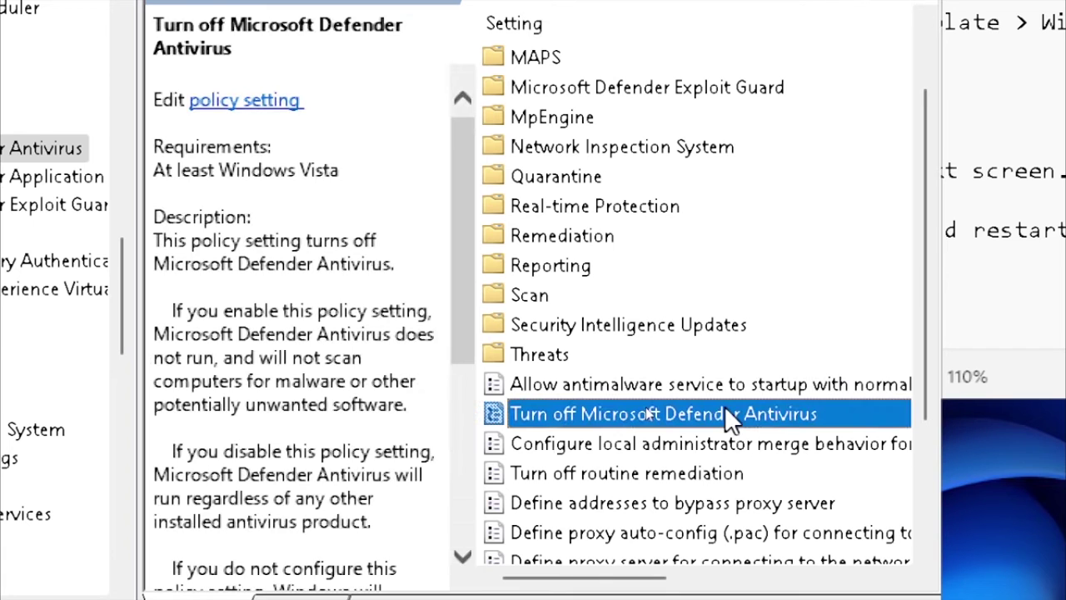
{"action": "double_click", "coordinate": [707, 408]}
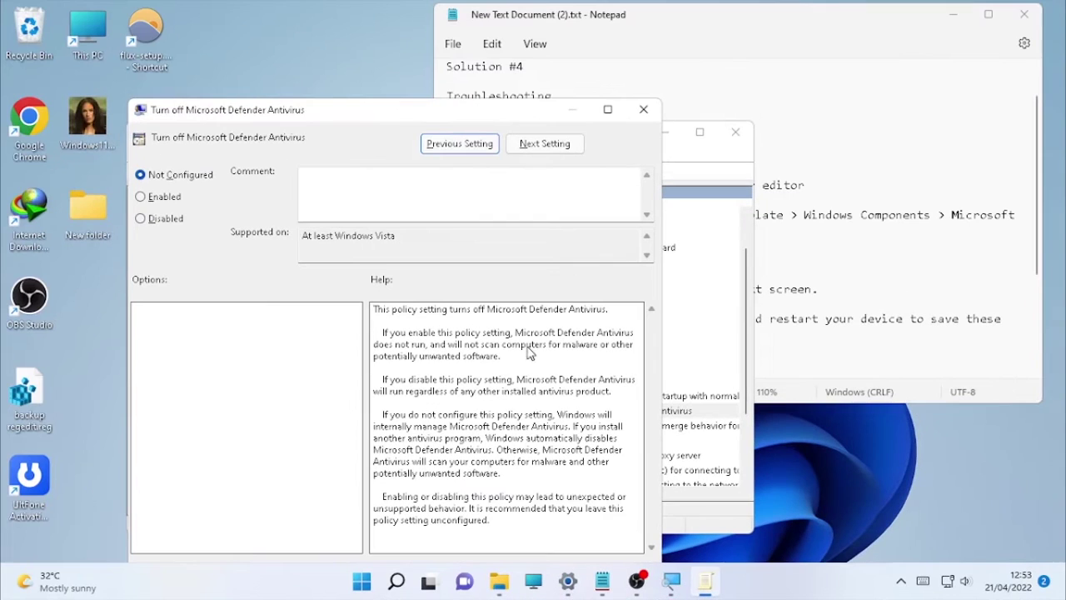
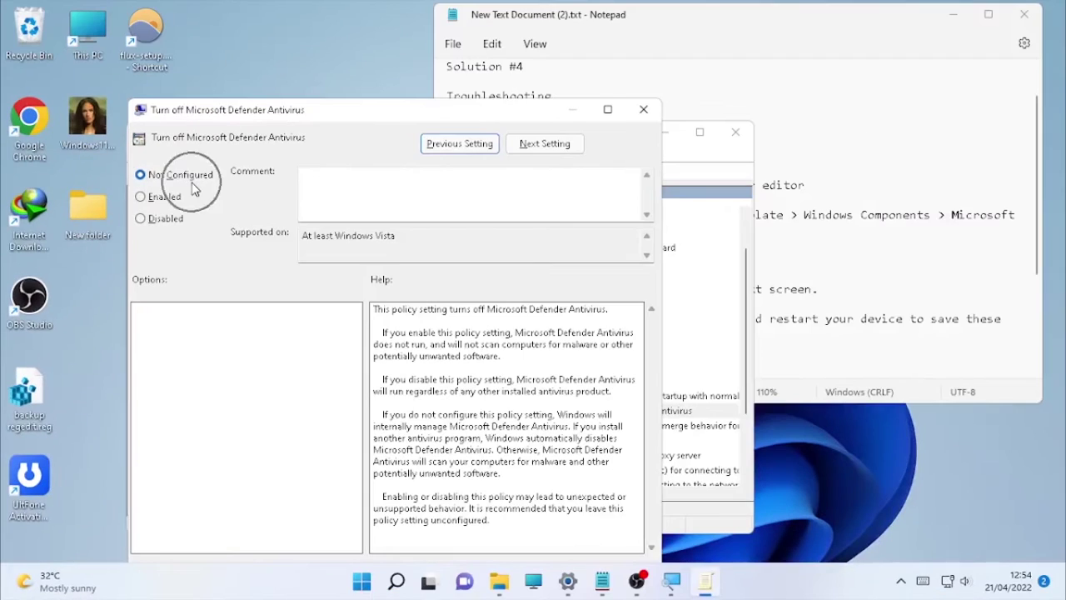
- Leave the Turn off Microsoft Defender Antivirus policy at Not Configured, confirm it, and close the Local Group Policy Editor
{"action": "left_click_drag", "start_coordinate": [372, 122], "coordinate": [382, 82]}
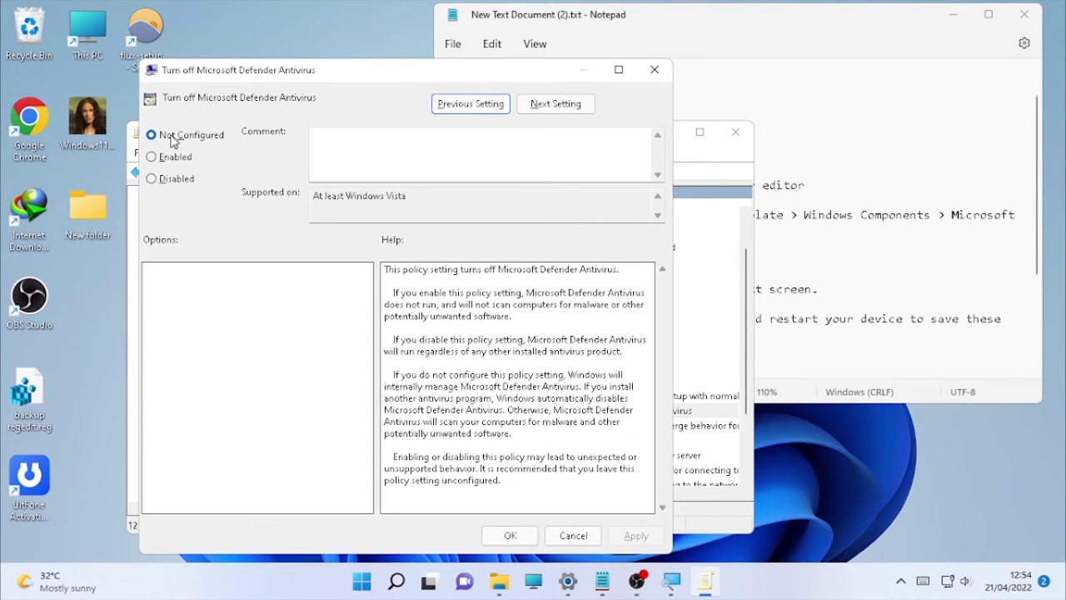
{"action": "left_click", "coordinate": [629, 541]}
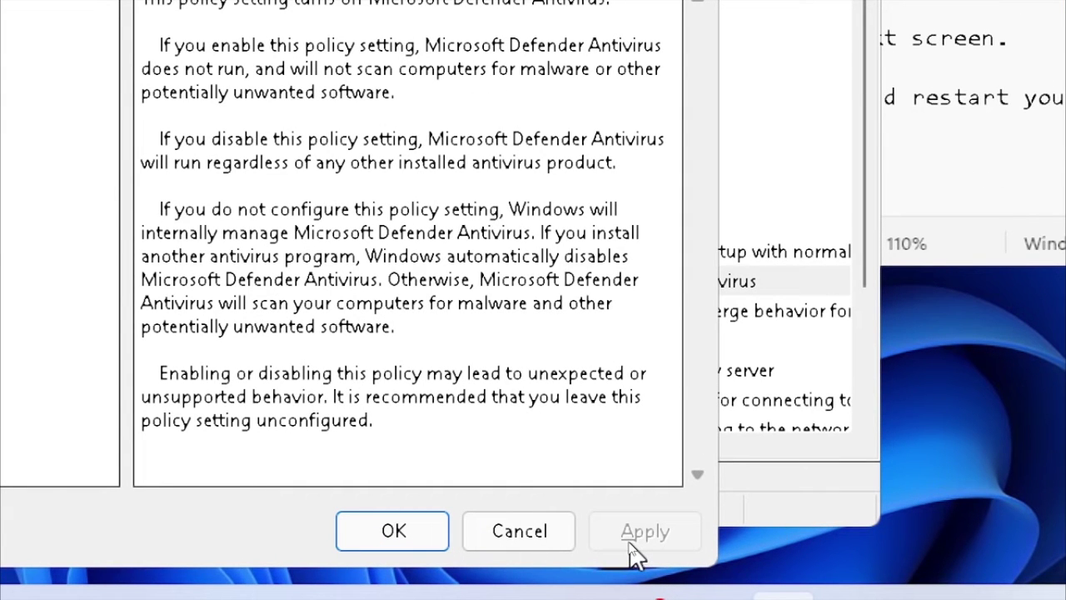
{"action": "left_click", "coordinate": [658, 535]}
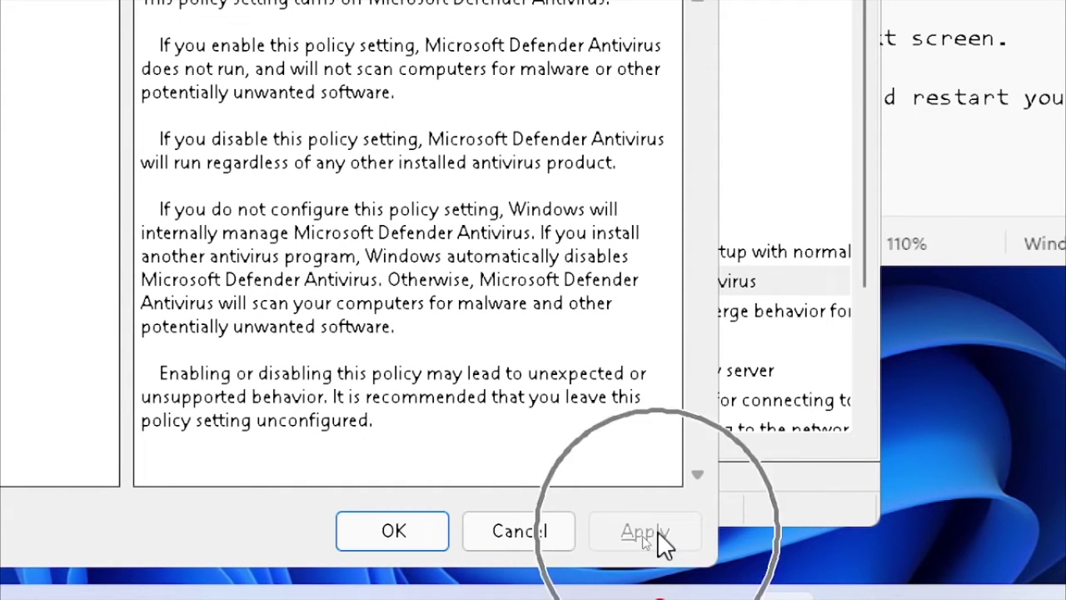
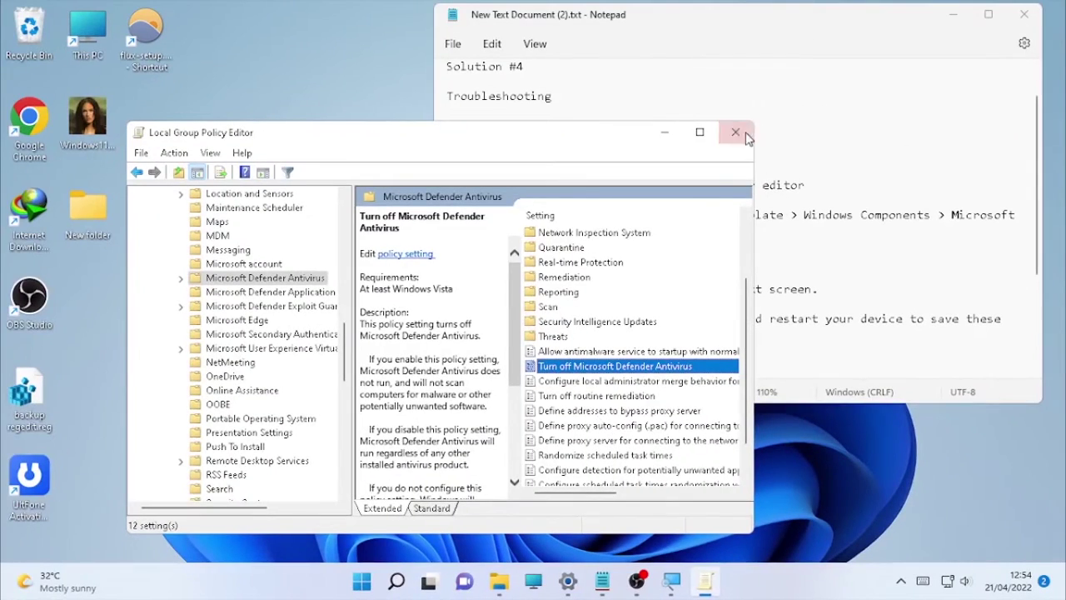
{"action": "left_click", "coordinate": [738, 131]}
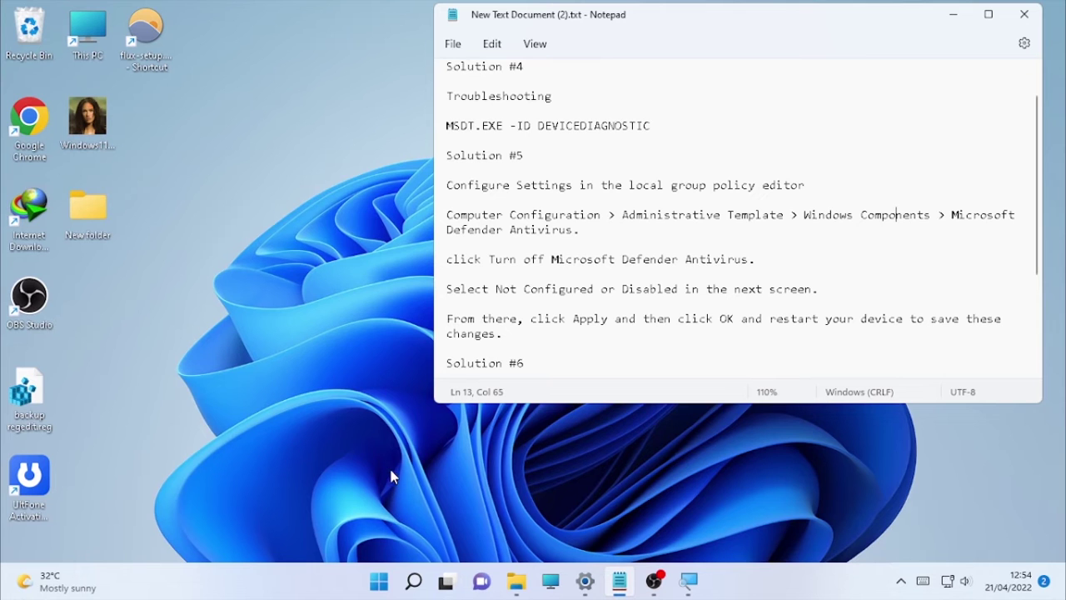
- Minimize the Notepad notes and bring up the shut down or sign out options
{"action": "left_click", "coordinate": [952, 15]}
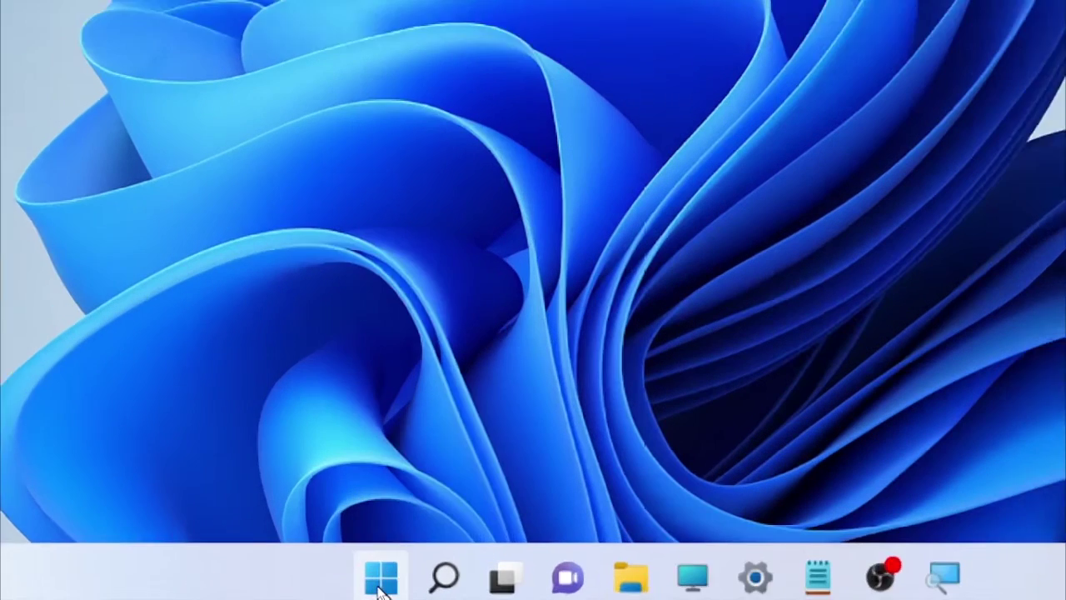
{"action": "right_click", "coordinate": [379, 587]}
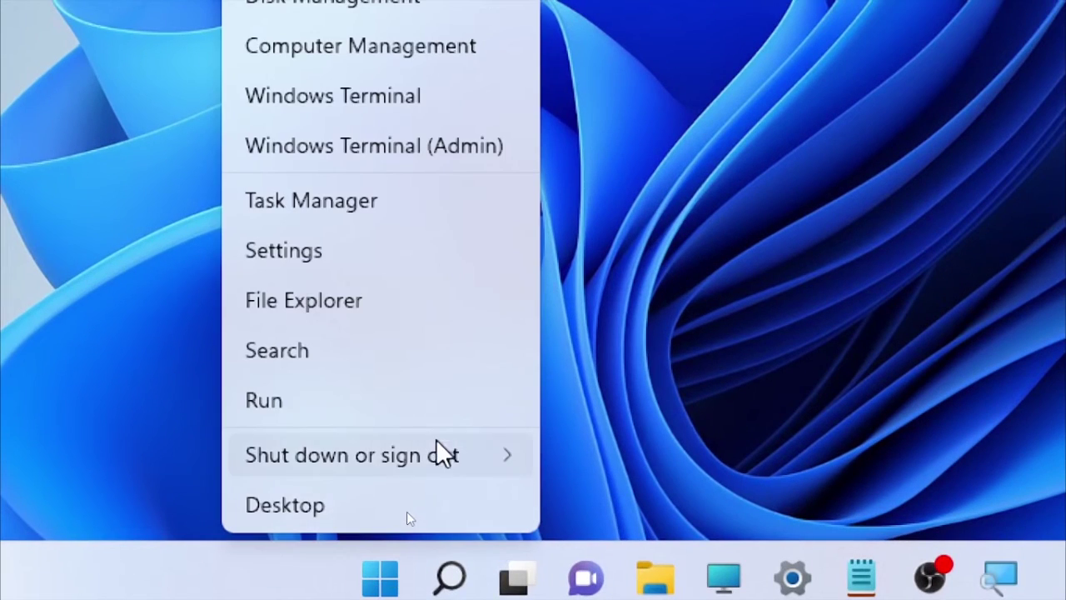
{"action": "mouse_move", "coordinate": [437, 467]}
{"action": "left_click", "coordinate": [642, 510]}
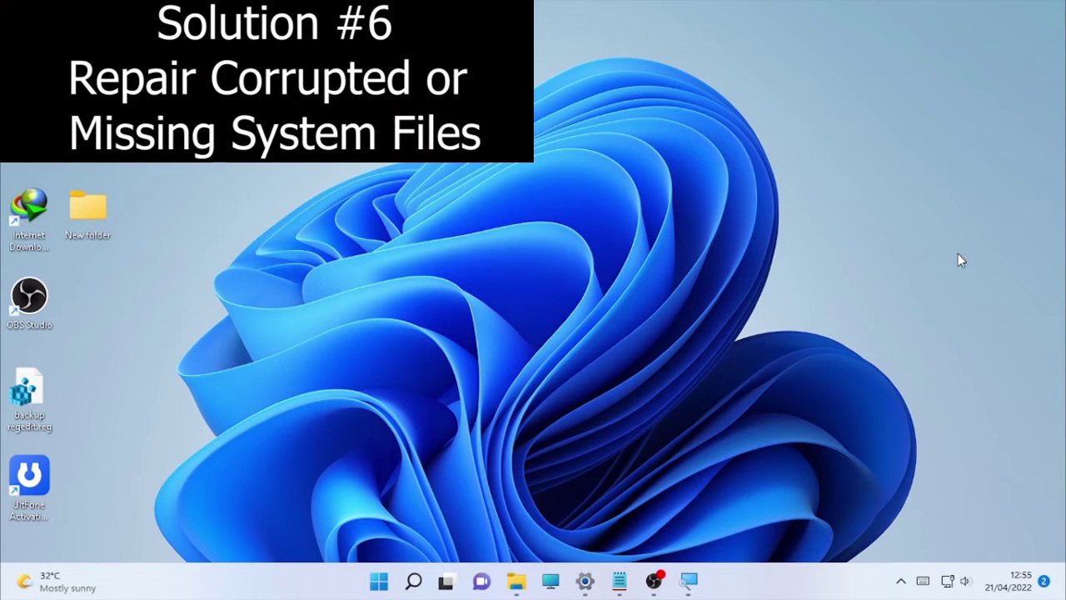
- Restore the Notepad notes, search Windows for "cmd", and run Command Prompt as administrator
{"action": "left_click", "coordinate": [631, 590]}
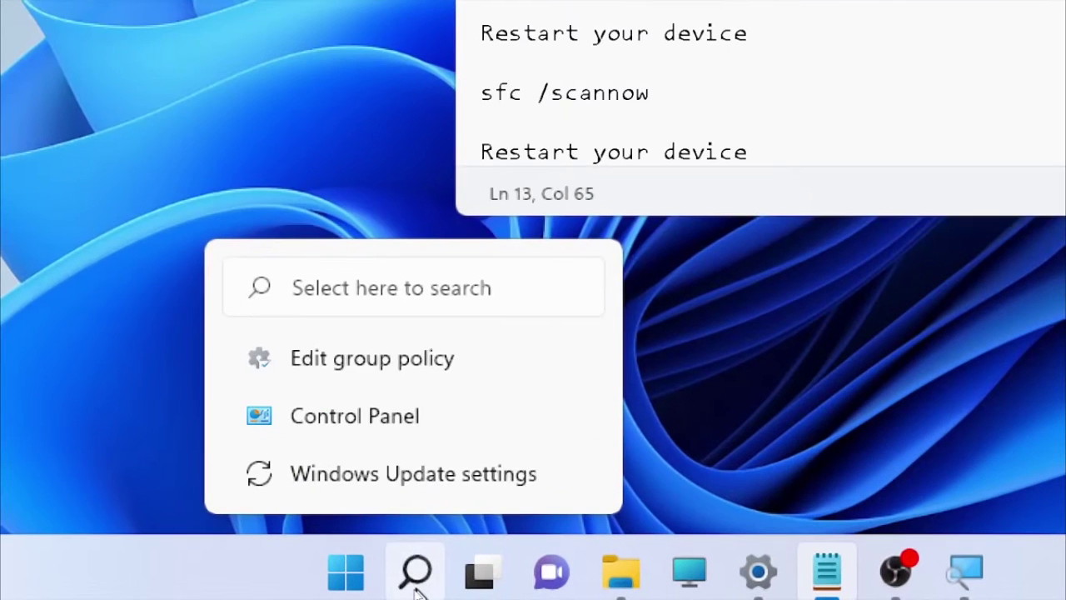
{"action": "left_click", "coordinate": [414, 583]}
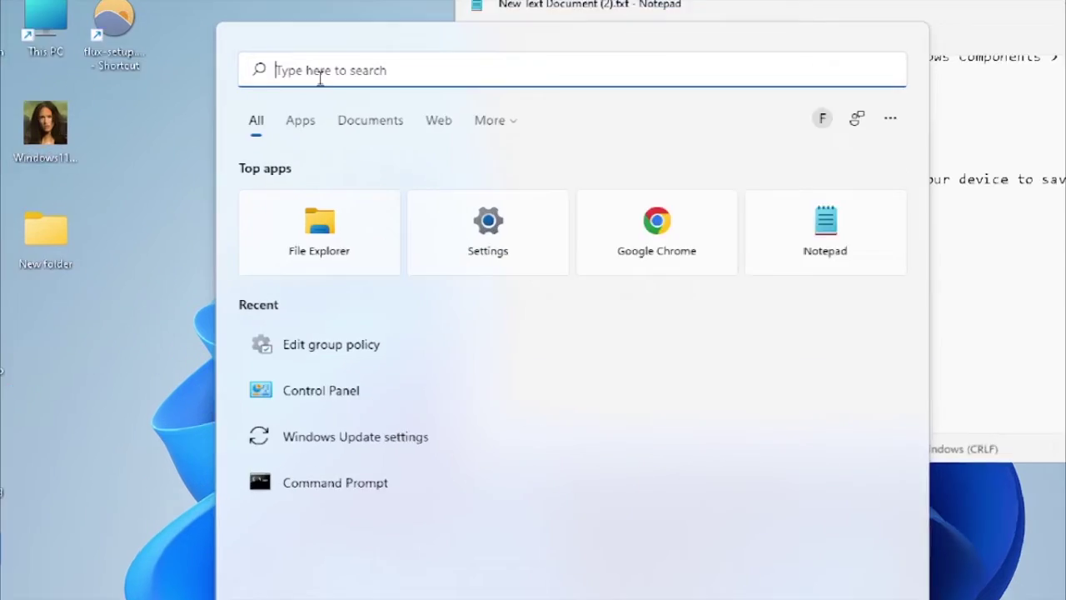
{"action": "left_click", "coordinate": [317, 72]}
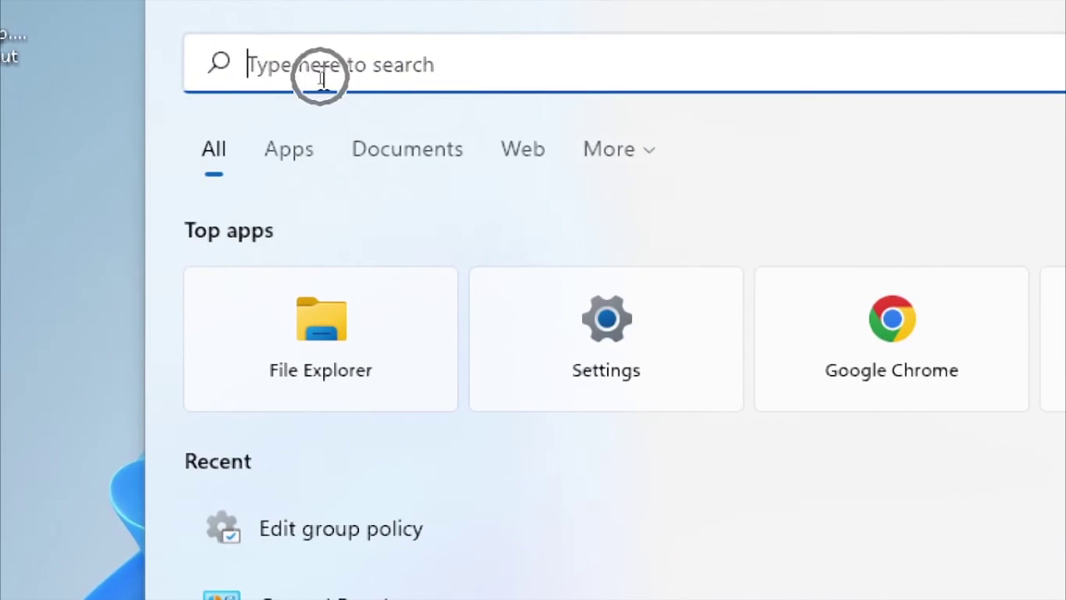
{"action": "type", "text": "cmd"}
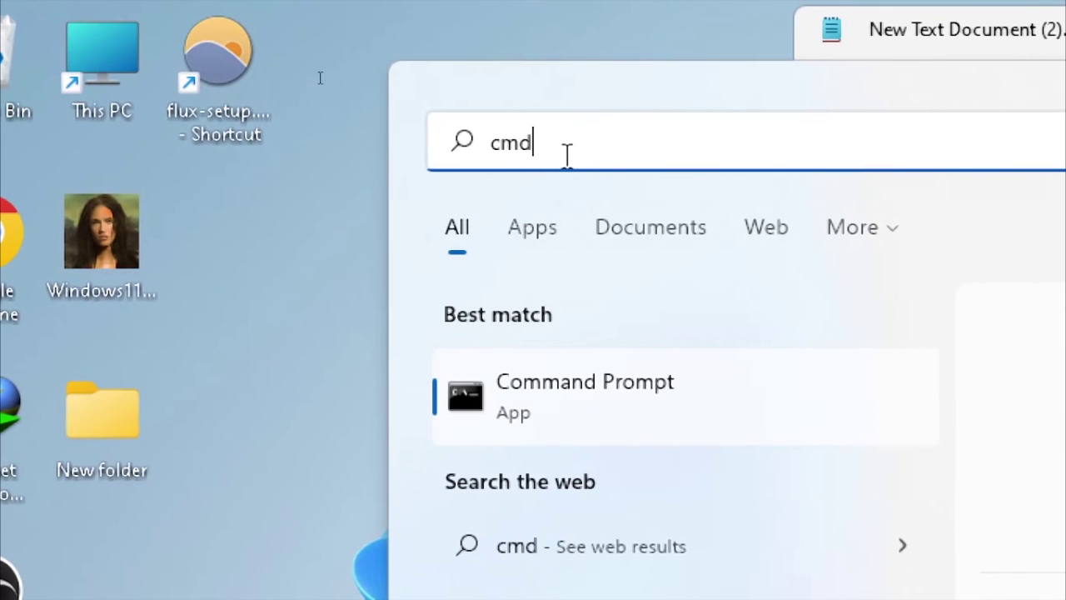
{"action": "right_click", "coordinate": [664, 418]}
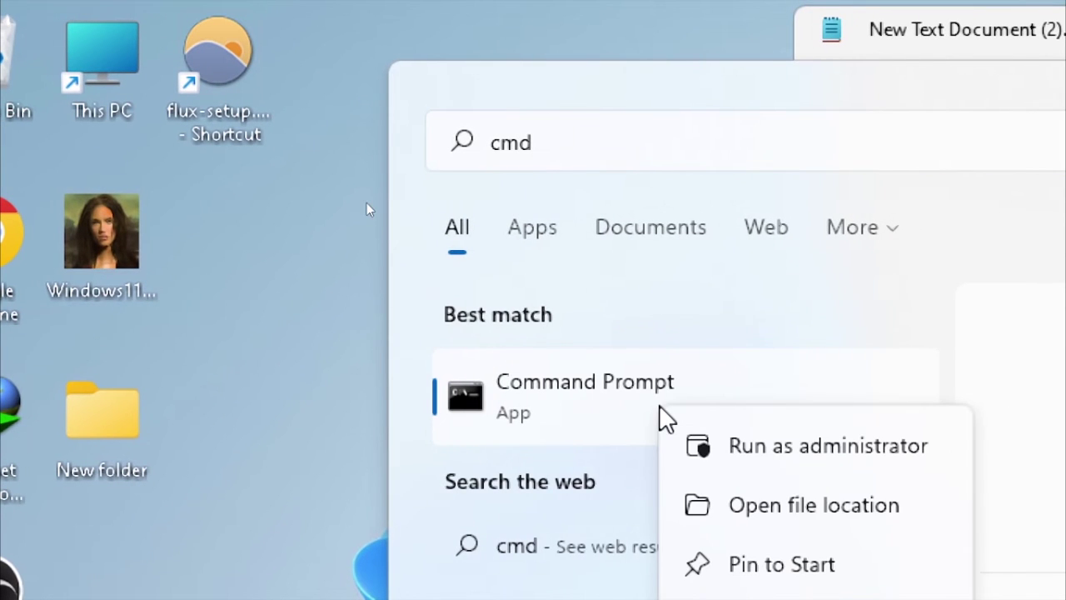
{"action": "left_click", "coordinate": [873, 451]}
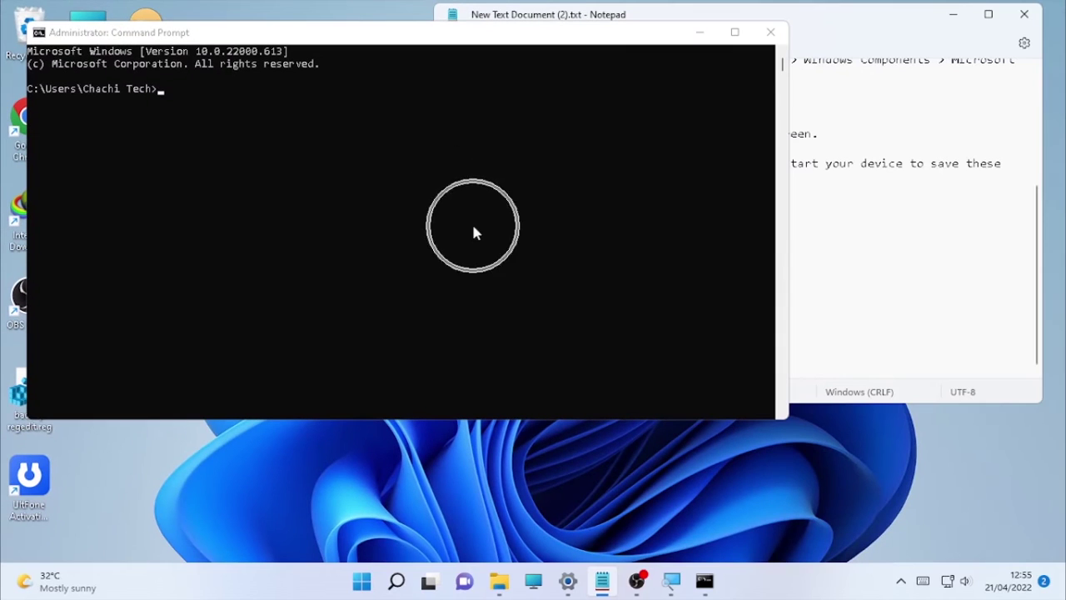
- Copy the command DISM /Online /Cleanup-Image /ScanHealth from the Solution #6 section of the Notepad notes
{"action": "left_click", "coordinate": [870, 24]}
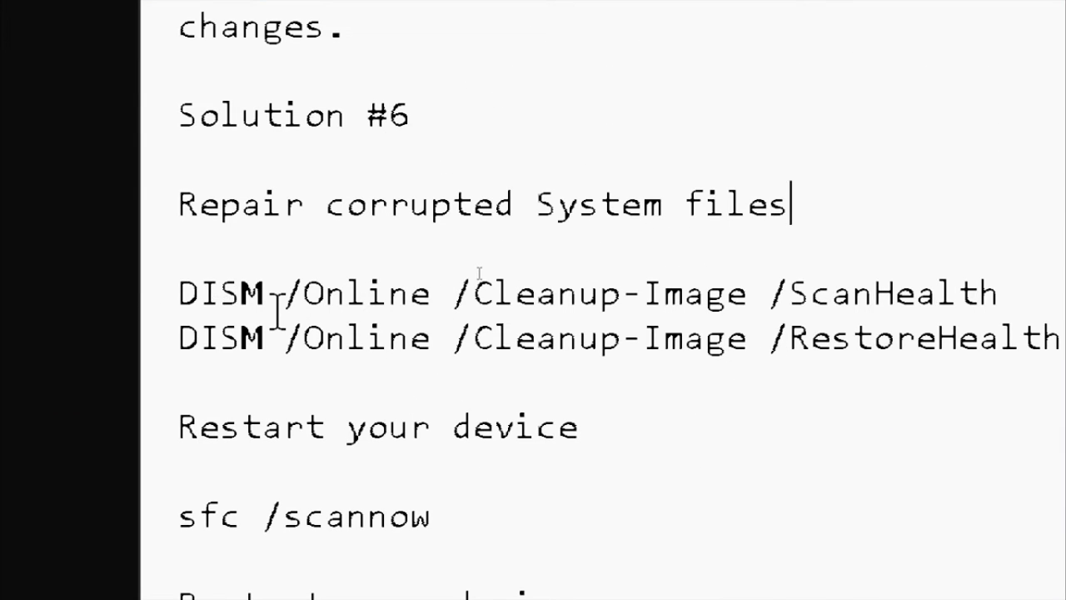
{"action": "left_click_drag", "start_coordinate": [997, 297], "coordinate": [718, 291]}
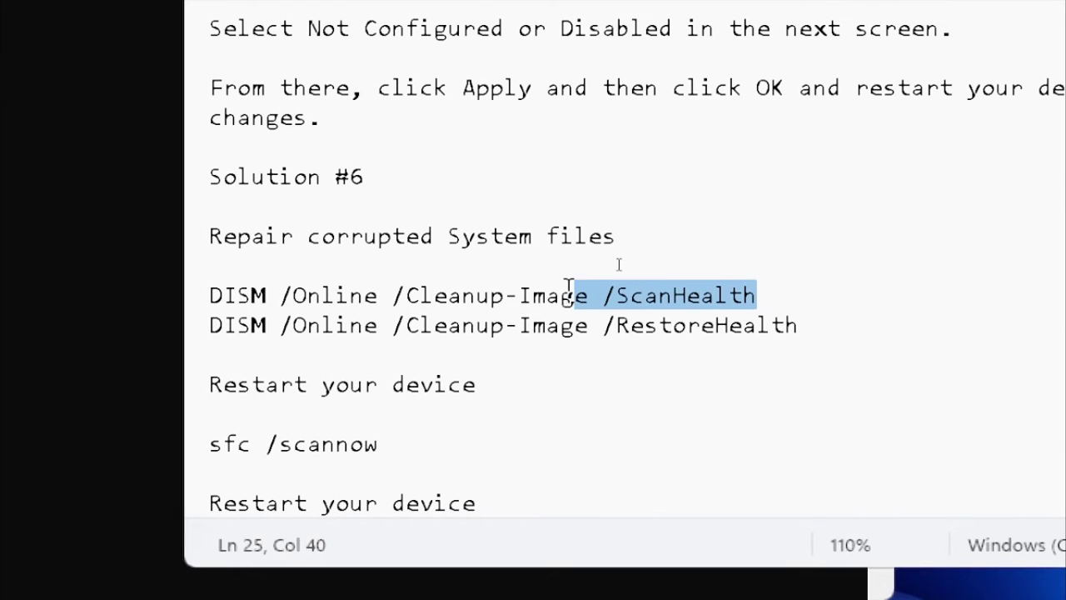
{"action": "left_click_drag", "start_coordinate": [569, 287], "coordinate": [179, 285]}
{"action": "key", "text": "ctrl+c"}
{"action": "right_click", "coordinate": [309, 302]}
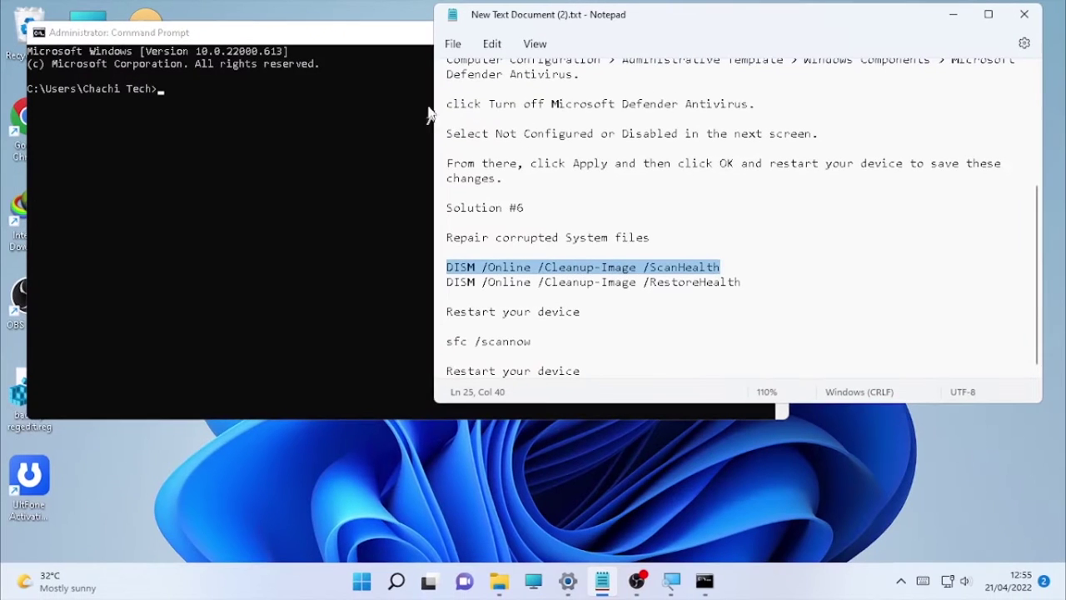
- Paste the copied DISM ScanHealth command into the administrator Command Prompt and run it
{"action": "left_click", "coordinate": [179, 90]}
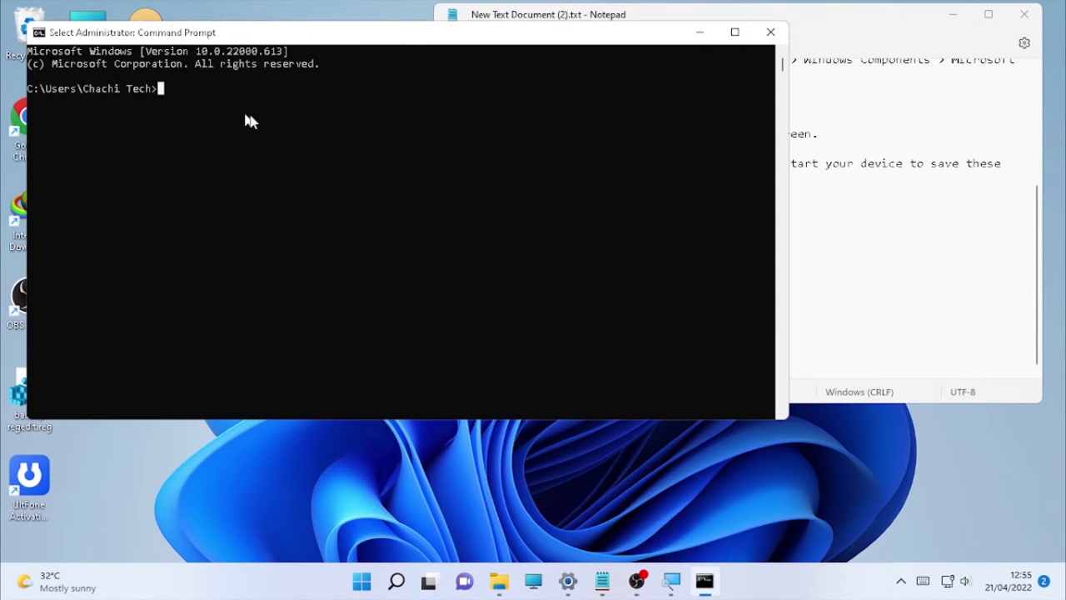
{"action": "right_click", "coordinate": [349, 121]}
{"action": "key", "text": "Return"}
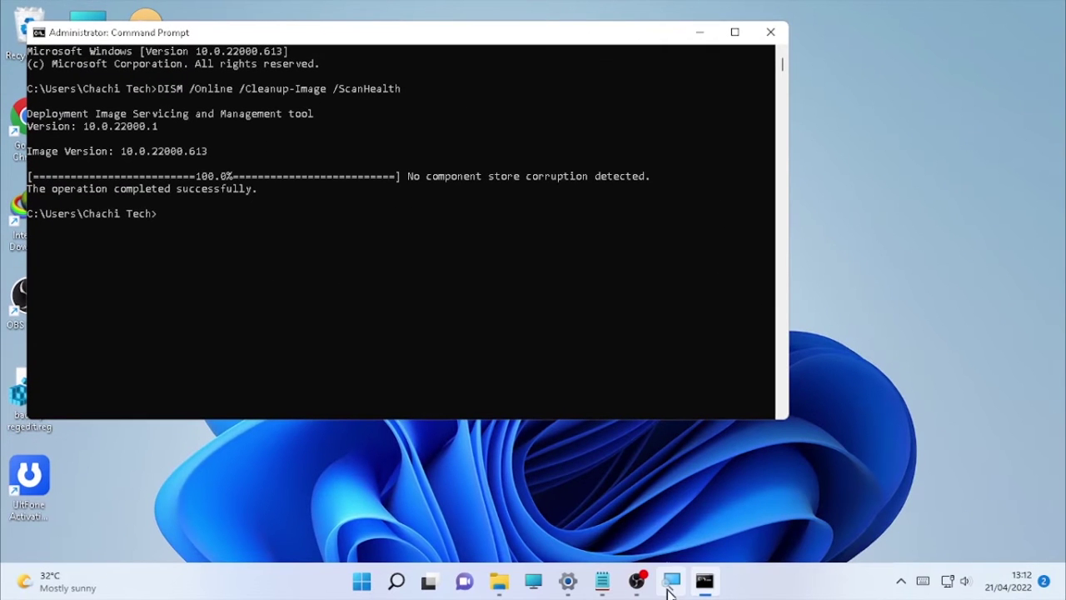
- Copy the command DISM /Online /Cleanup-Image /RestoreHealth from the Solution #6 section of the Notepad notes
{"action": "left_click", "coordinate": [602, 581]}
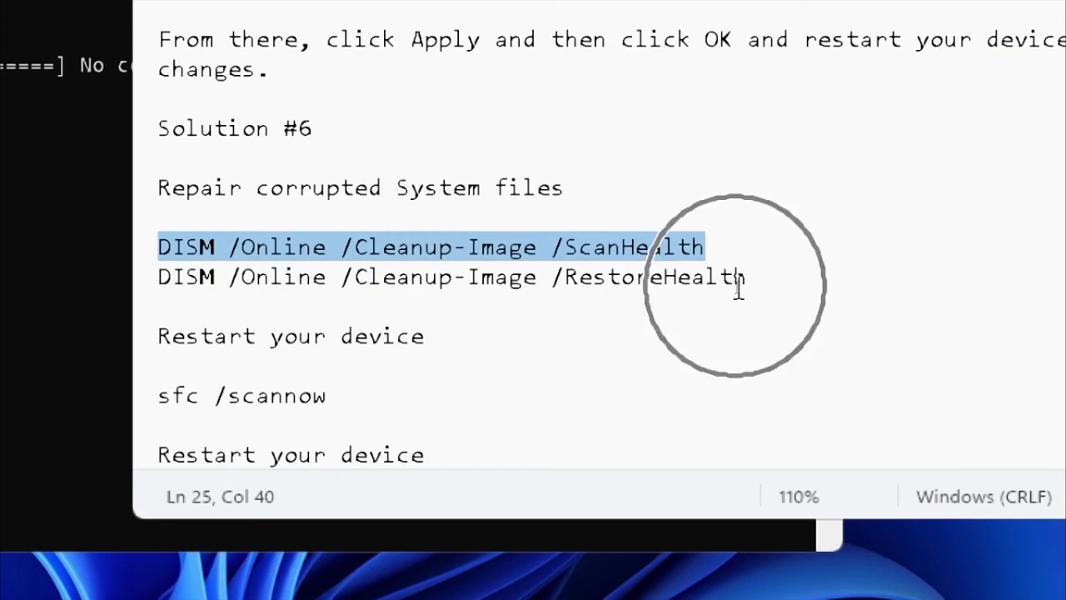
{"action": "left_click_drag", "start_coordinate": [737, 287], "coordinate": [411, 275]}
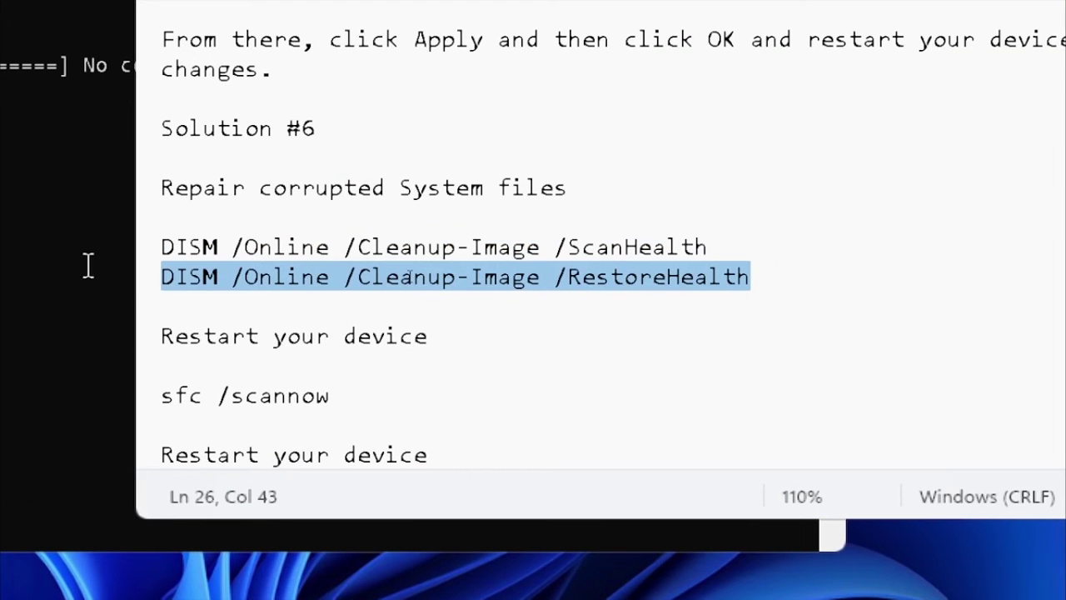
{"action": "right_click", "coordinate": [638, 286]}
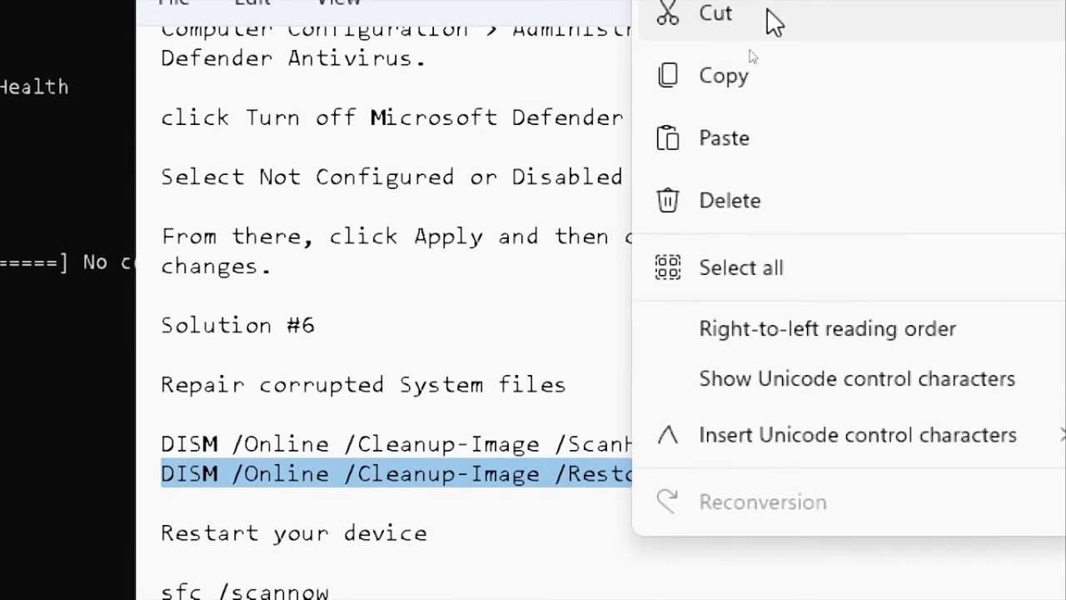
{"action": "left_click", "coordinate": [757, 90]}
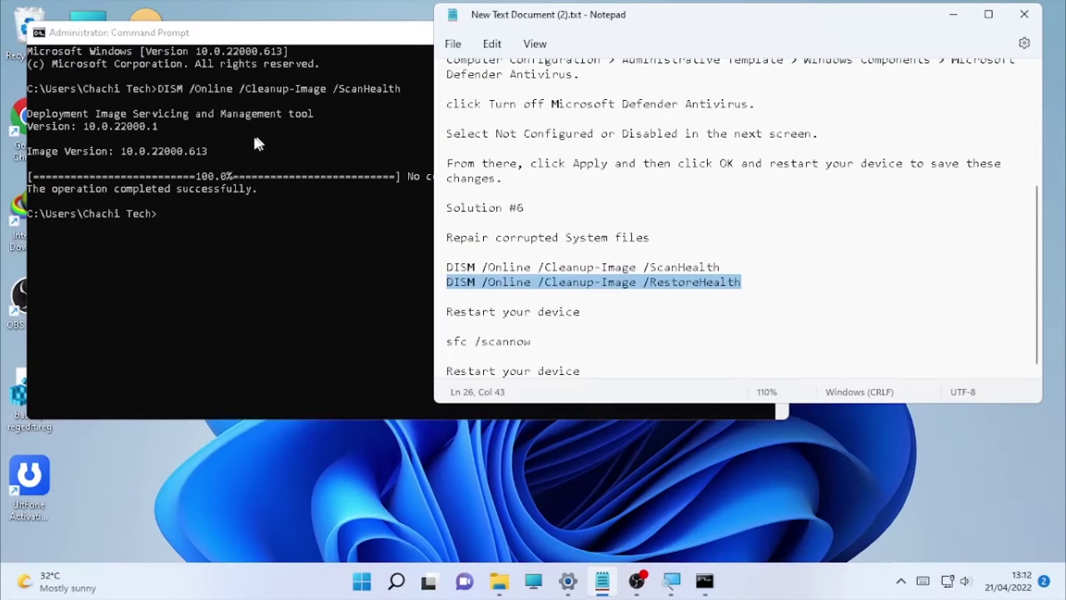
- Paste the copied DISM RestoreHealth command into the administrator Command Prompt and run it
{"action": "left_click", "coordinate": [206, 225]}
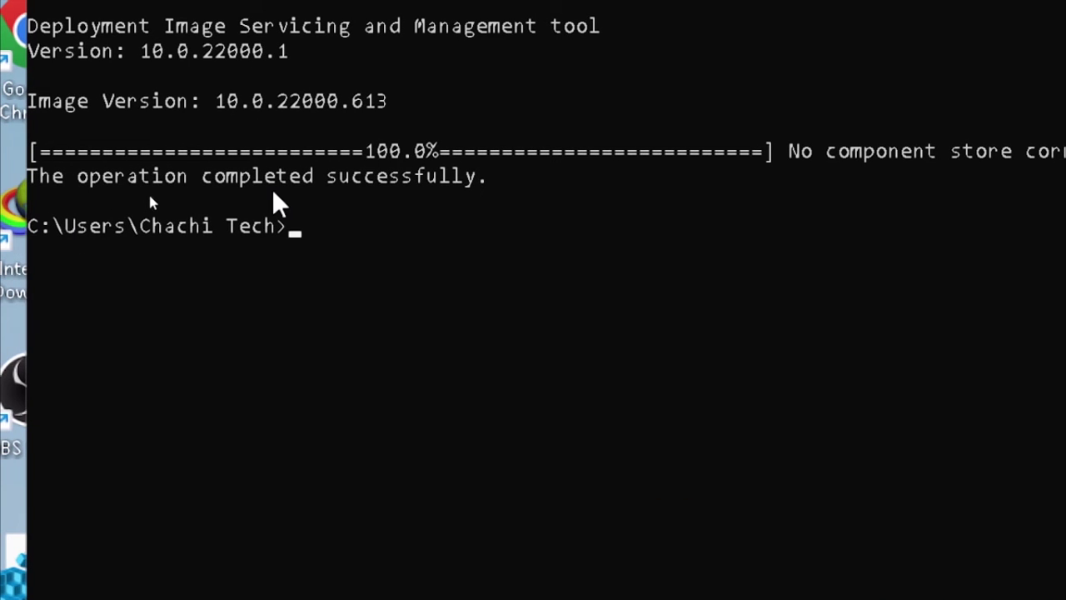
{"action": "key", "text": "ctrl+v"}
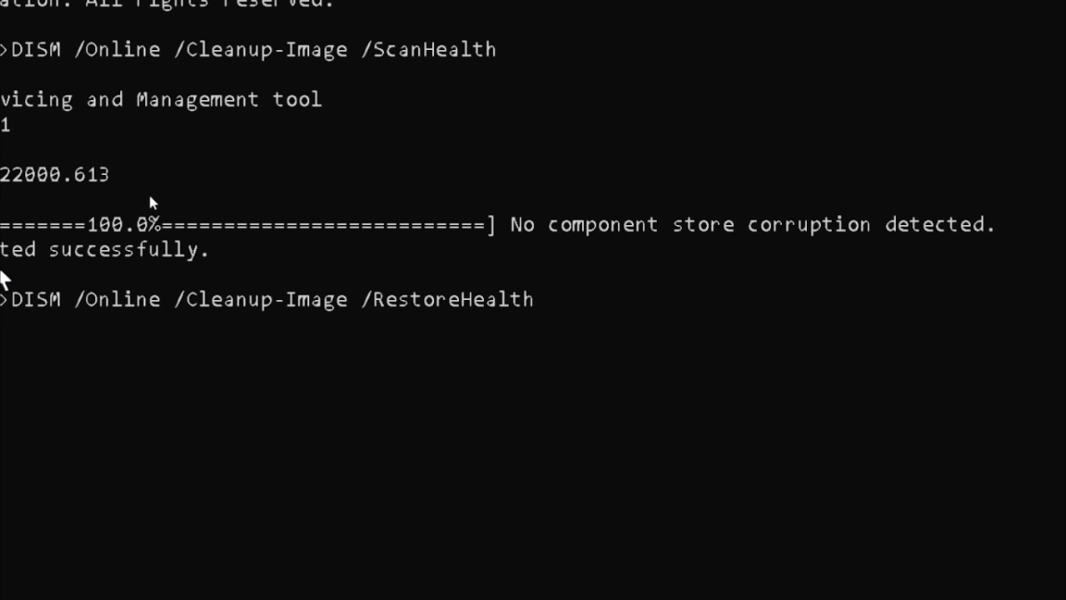
{"action": "key", "text": "Return"}
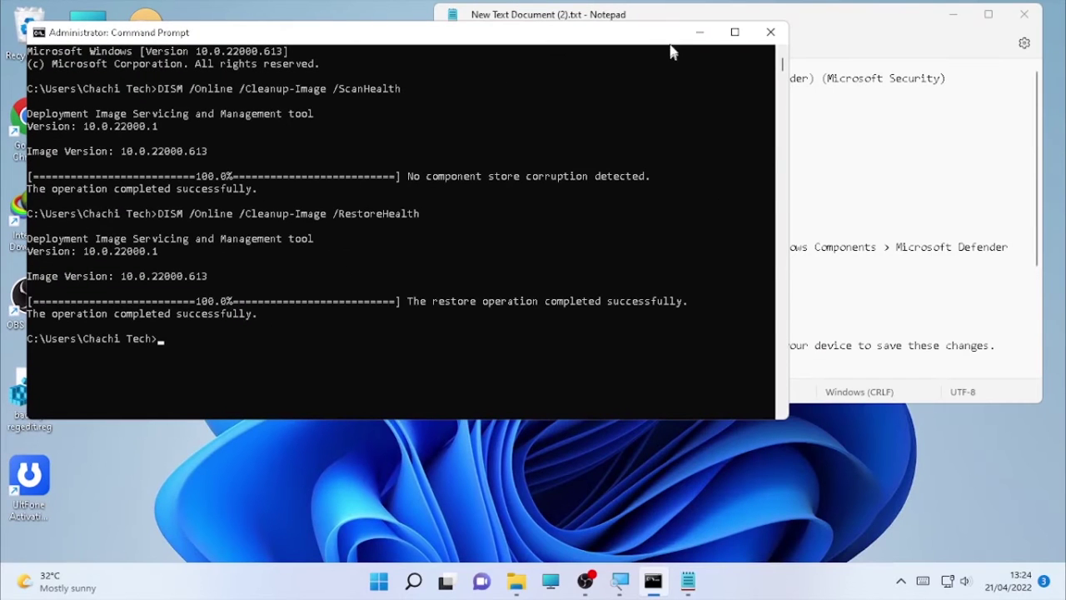
- Minimize the Command Prompt and restart the device through the shut down or sign out options
{"action": "left_click", "coordinate": [700, 32]}
{"action": "scroll", "coordinate": [628, 325], "scroll_direction": "down", "scroll_amount": 2}
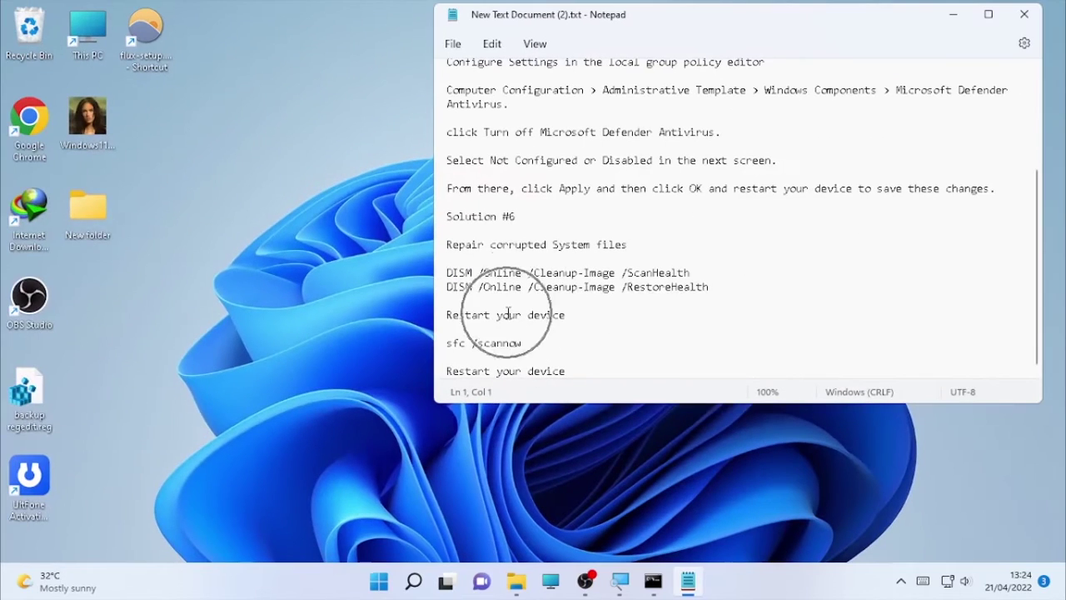
{"action": "left_click", "coordinate": [386, 587]}
{"action": "right_click", "coordinate": [386, 587]}
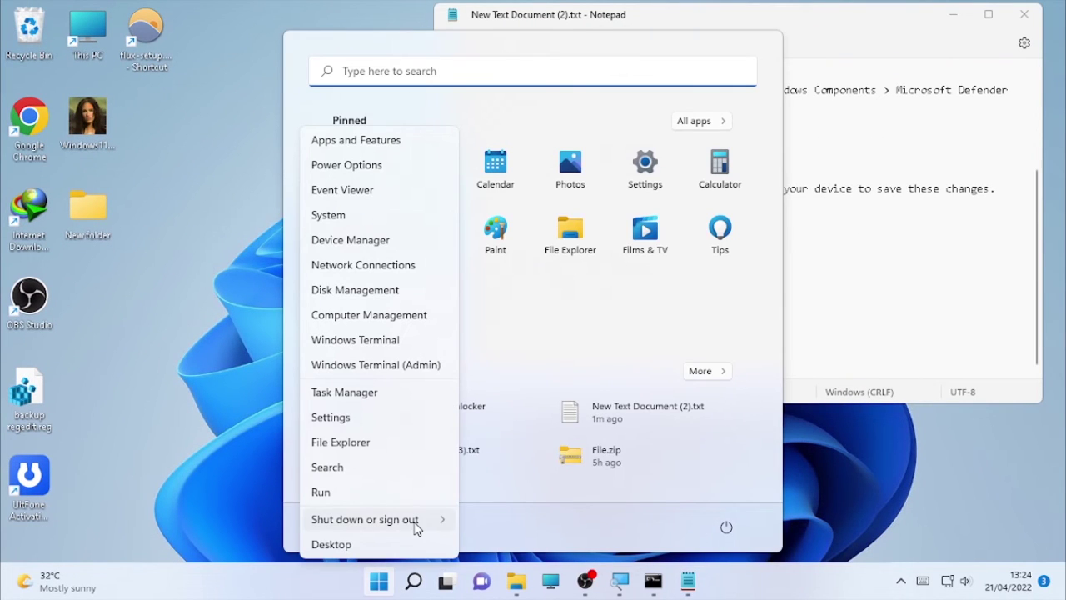
{"action": "mouse_move", "coordinate": [450, 520]}
{"action": "left_click", "coordinate": [498, 550]}
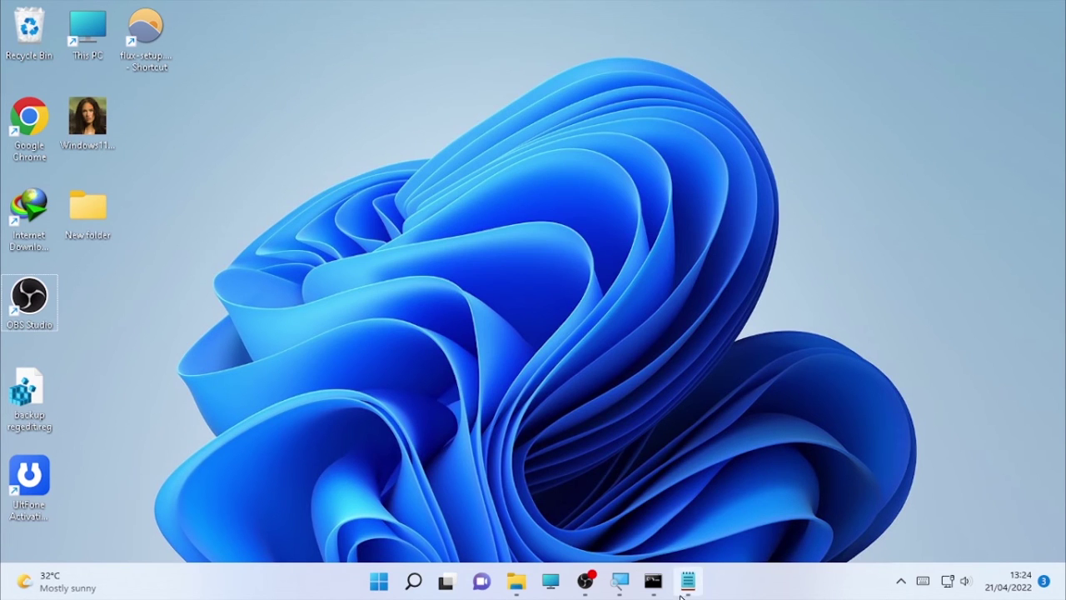
- Bring back the Solution #6 notes in Notepad, search Windows for "cmd", and run Command Prompt as administrator
{"action": "left_click", "coordinate": [687, 587]}
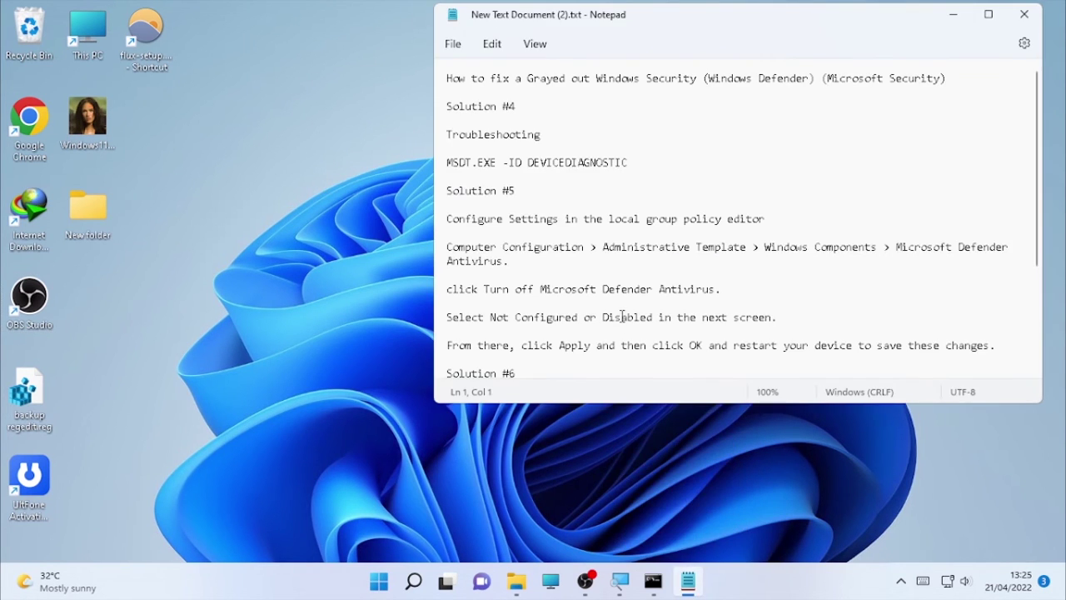
{"action": "scroll", "coordinate": [625, 324], "scroll_direction": "down", "scroll_amount": 4}
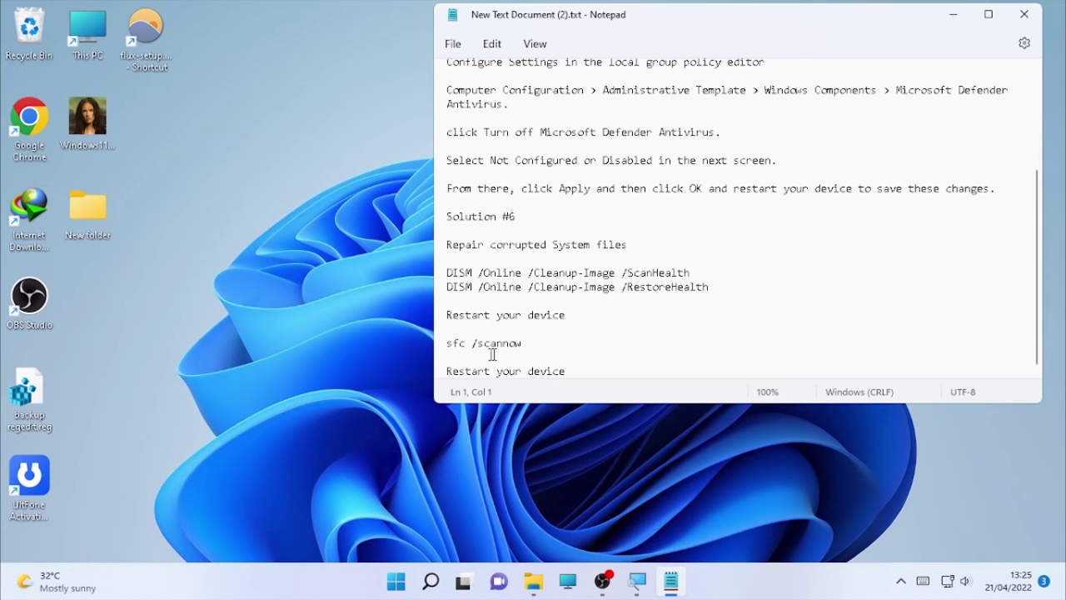
{"action": "left_click", "coordinate": [432, 583]}
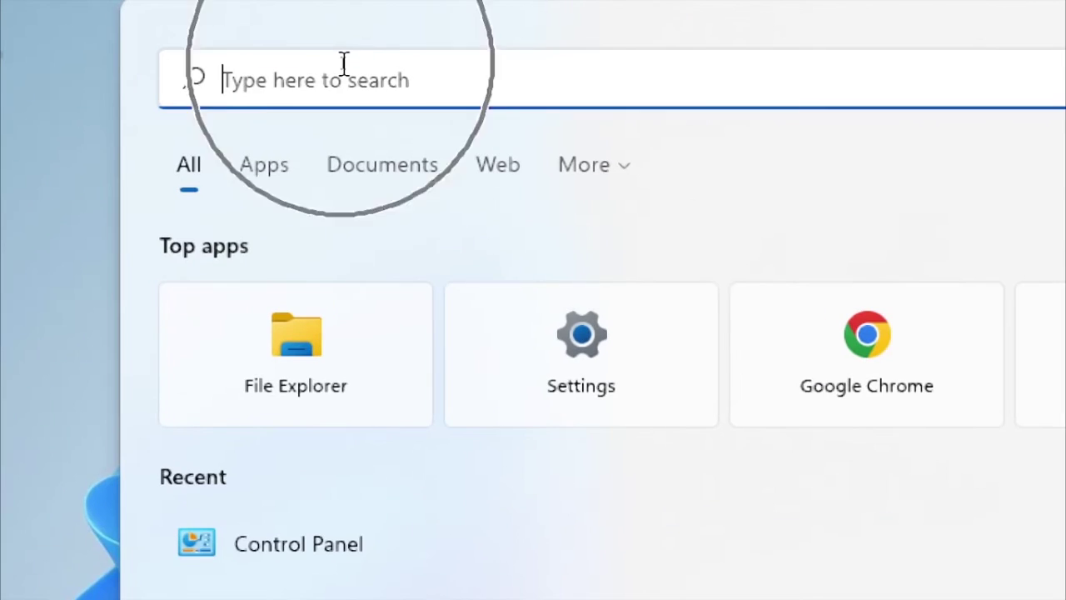
{"action": "type", "text": "cmd"}
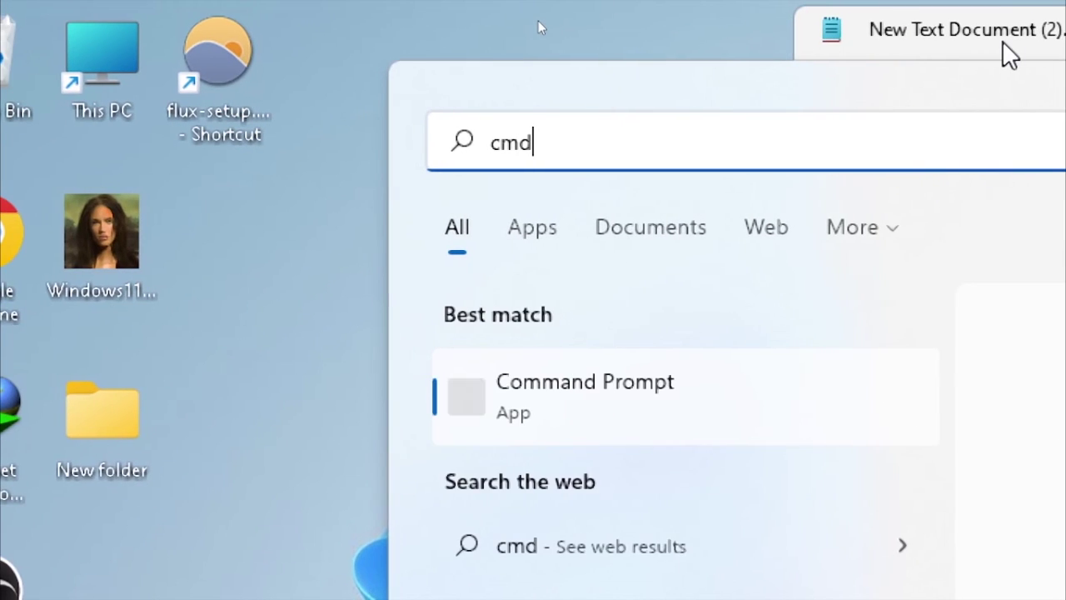
{"action": "right_click", "coordinate": [583, 408]}
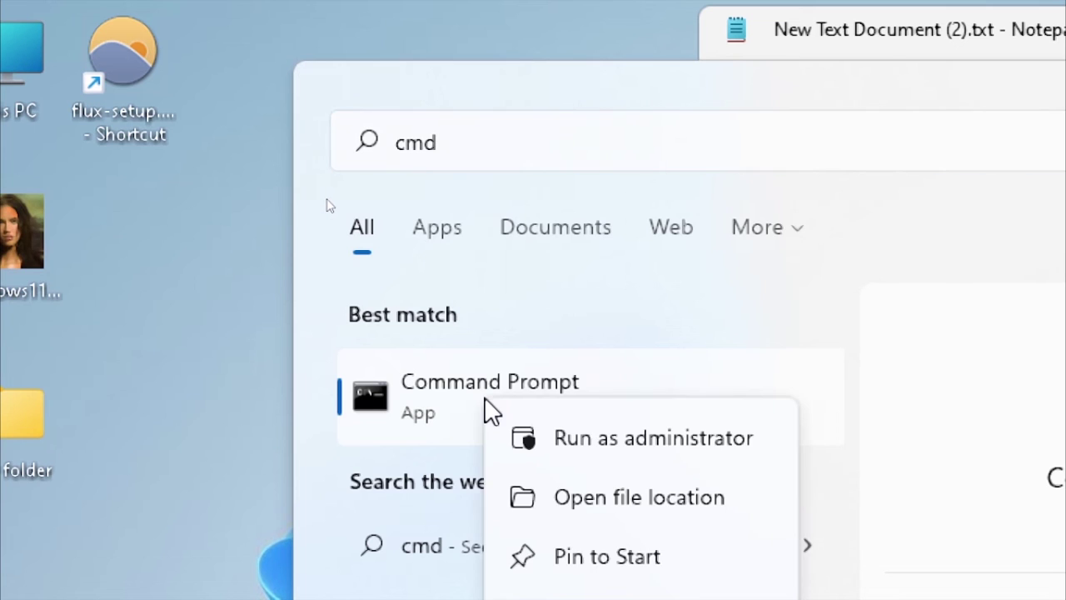
{"action": "left_click", "coordinate": [624, 438]}
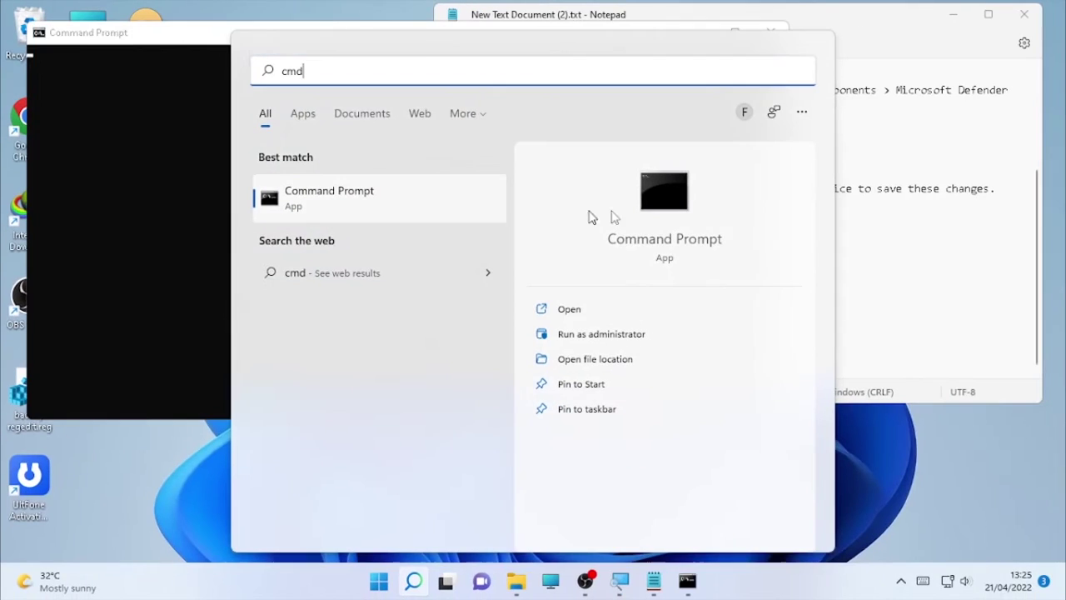
- Copy the command sfc /scannow from the Solution #6 section of the Notepad notes
{"action": "left_click", "coordinate": [864, 257]}
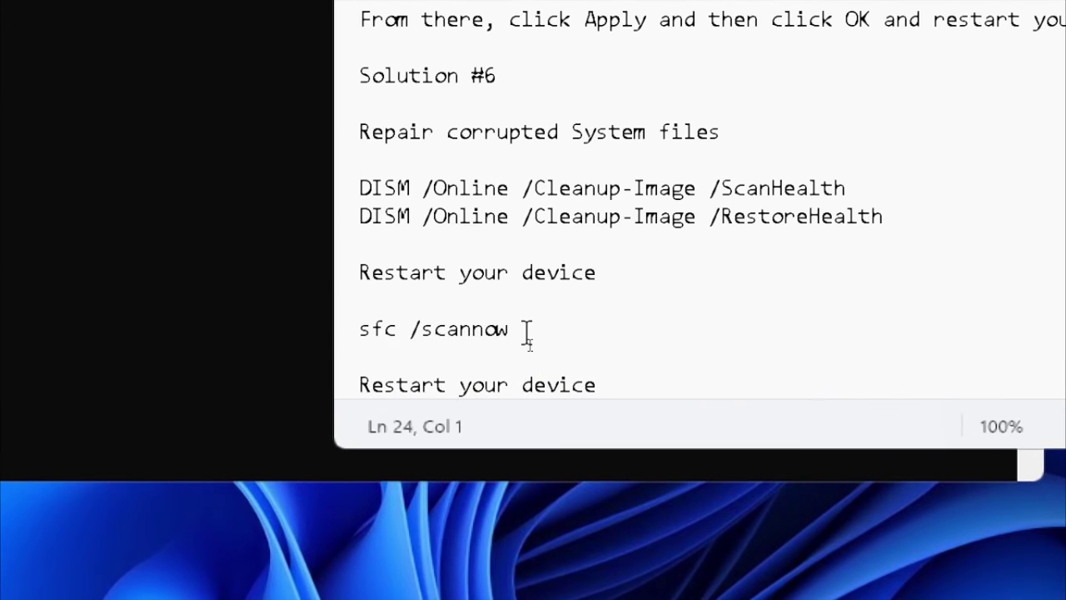
{"action": "left_click_drag", "start_coordinate": [516, 335], "coordinate": [355, 306]}
{"action": "left_click", "coordinate": [391, 320]}
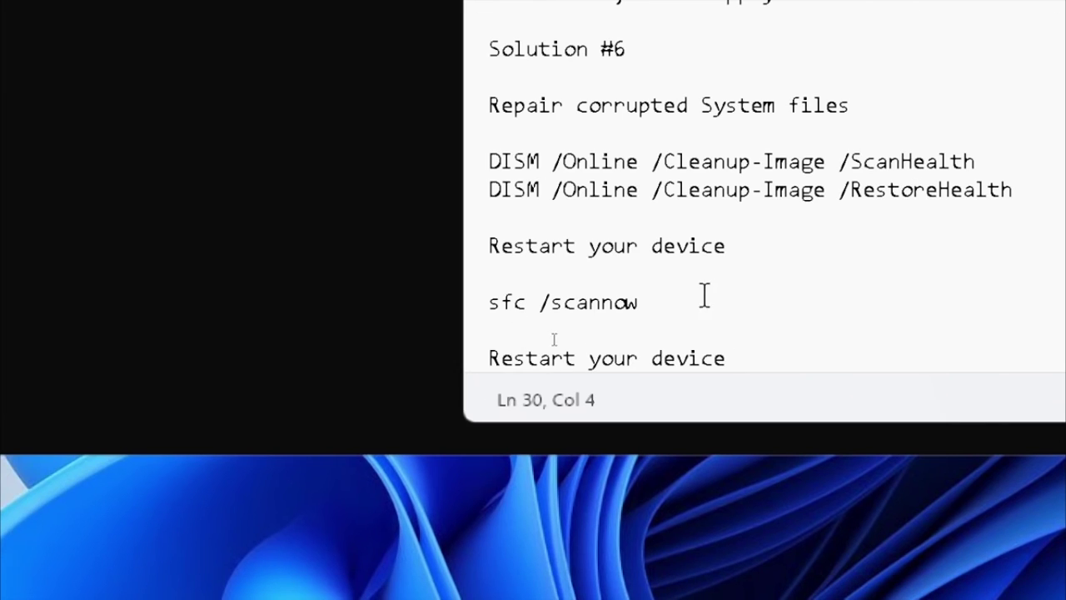
{"action": "left_click_drag", "start_coordinate": [576, 321], "coordinate": [321, 324]}
{"action": "key", "text": "ctrl+c"}
{"action": "right_click", "coordinate": [546, 297]}
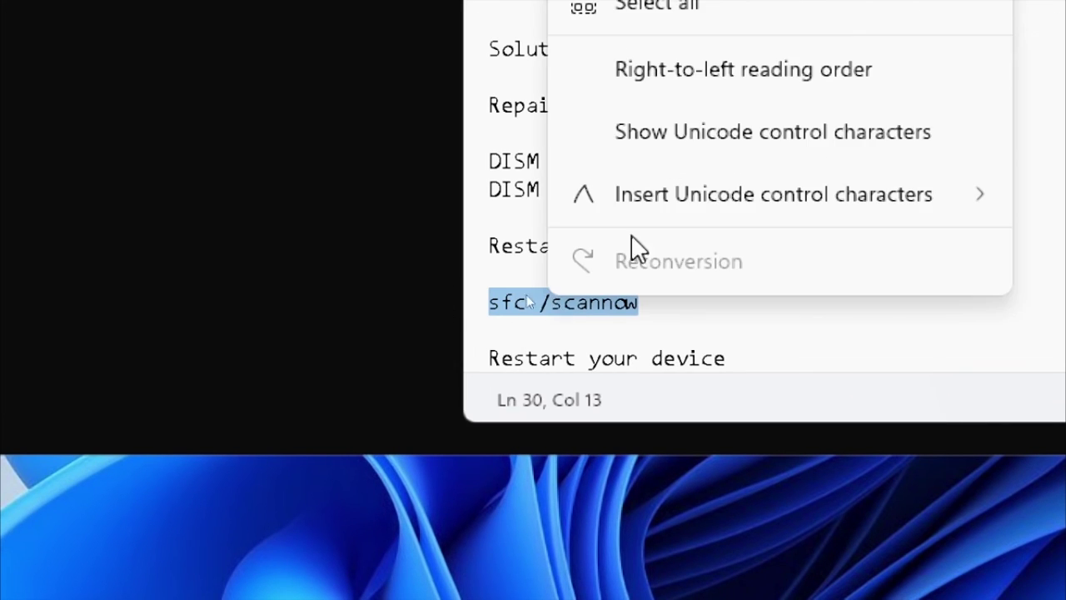
{"action": "left_click", "coordinate": [659, 16]}
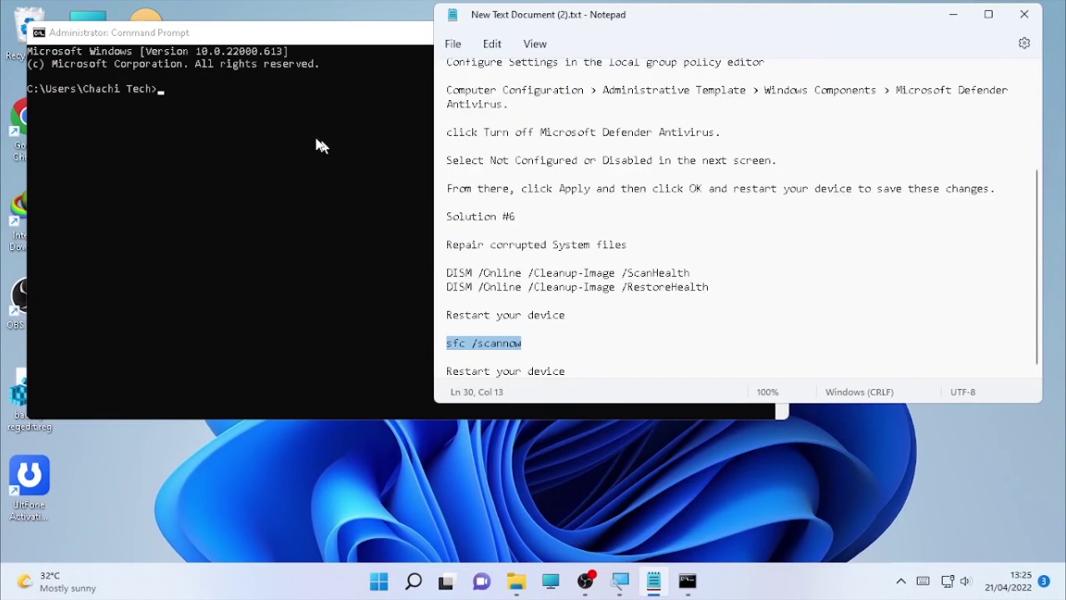
- Paste the copied sfc /scannow command into the administrator Command Prompt and run it
{"action": "left_click", "coordinate": [312, 139]}
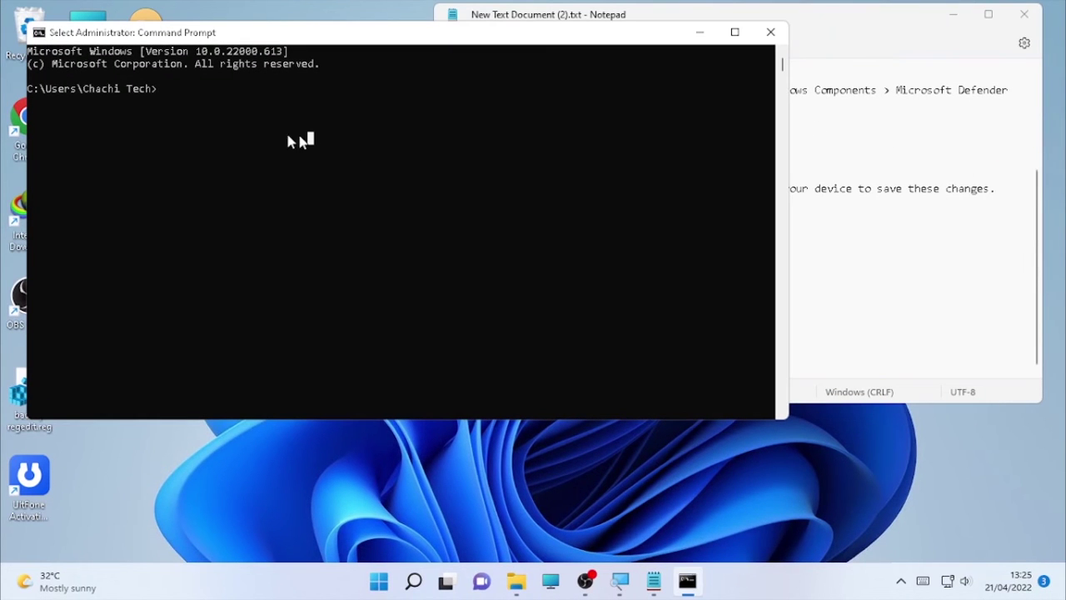
{"action": "right_click", "coordinate": [185, 90]}
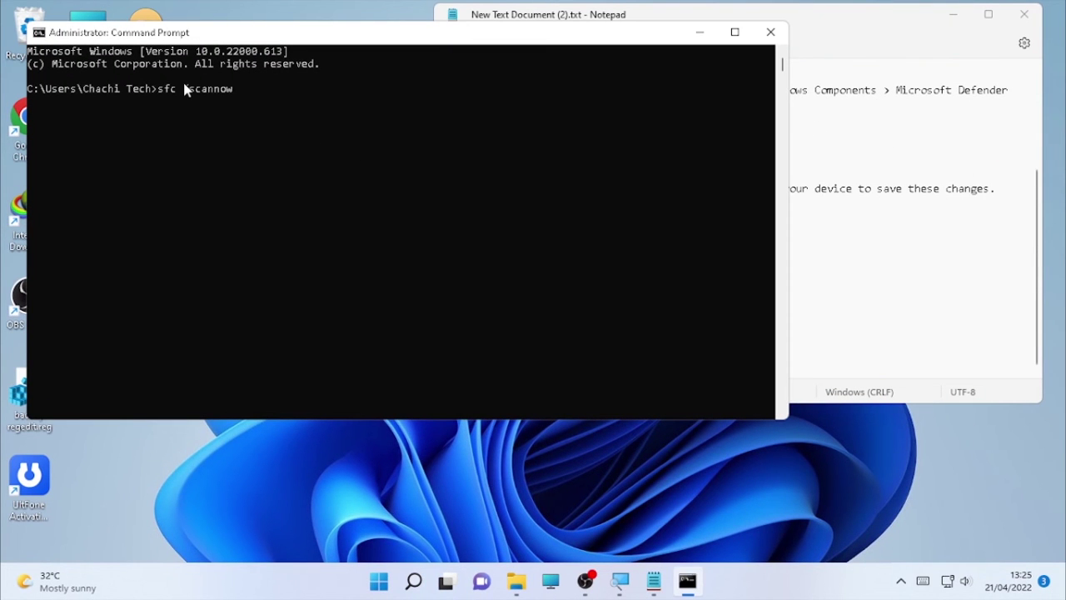
{"action": "key", "text": "Return"}
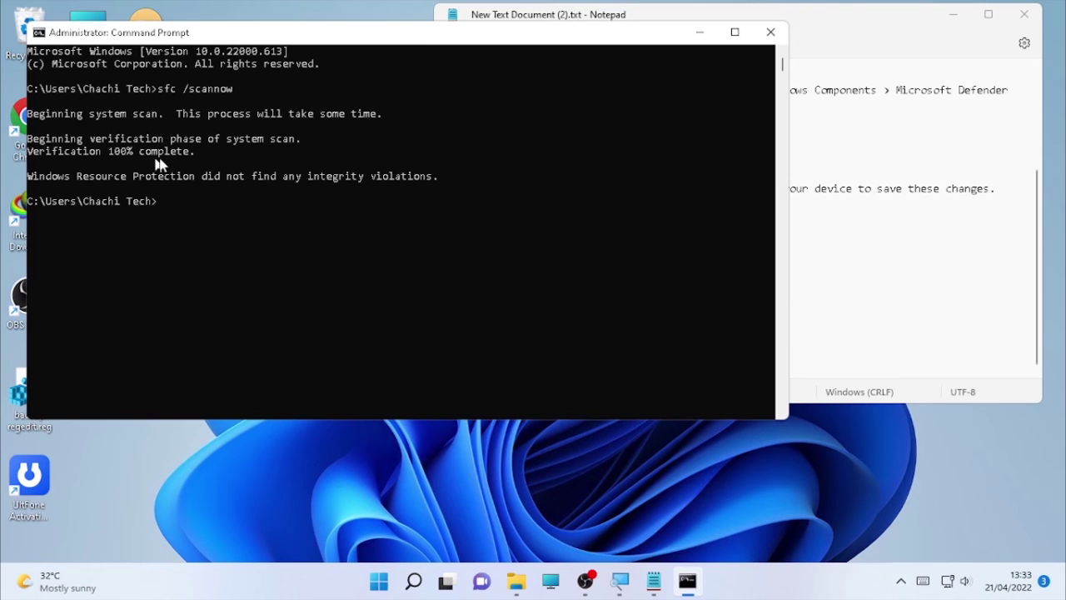
- Close the Command Prompt and restart the device to finish the system file repair
{"action": "left_click", "coordinate": [770, 32]}
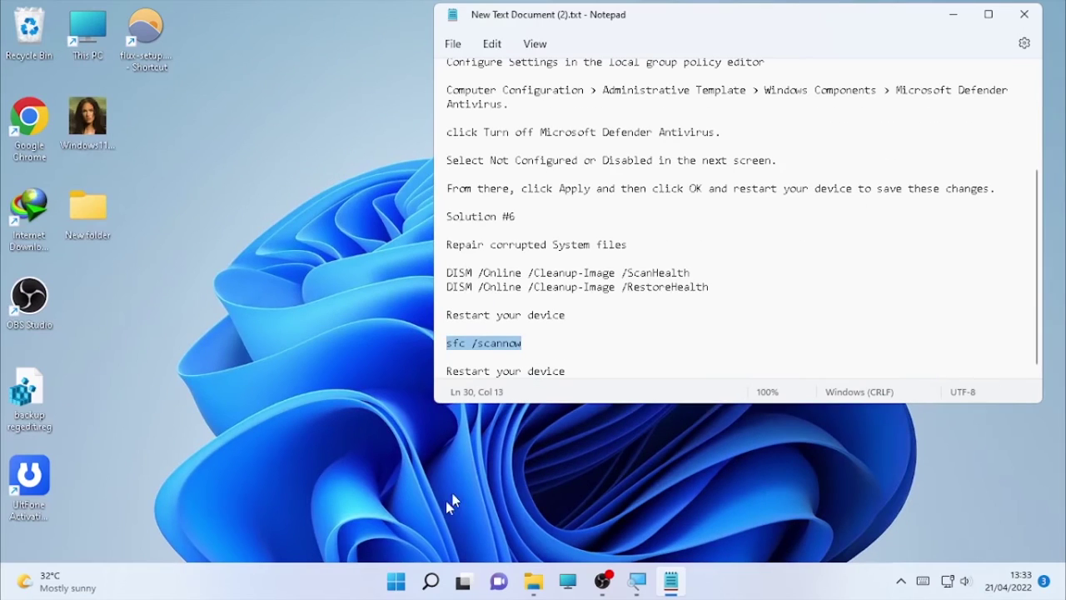
{"action": "right_click", "coordinate": [396, 582]}
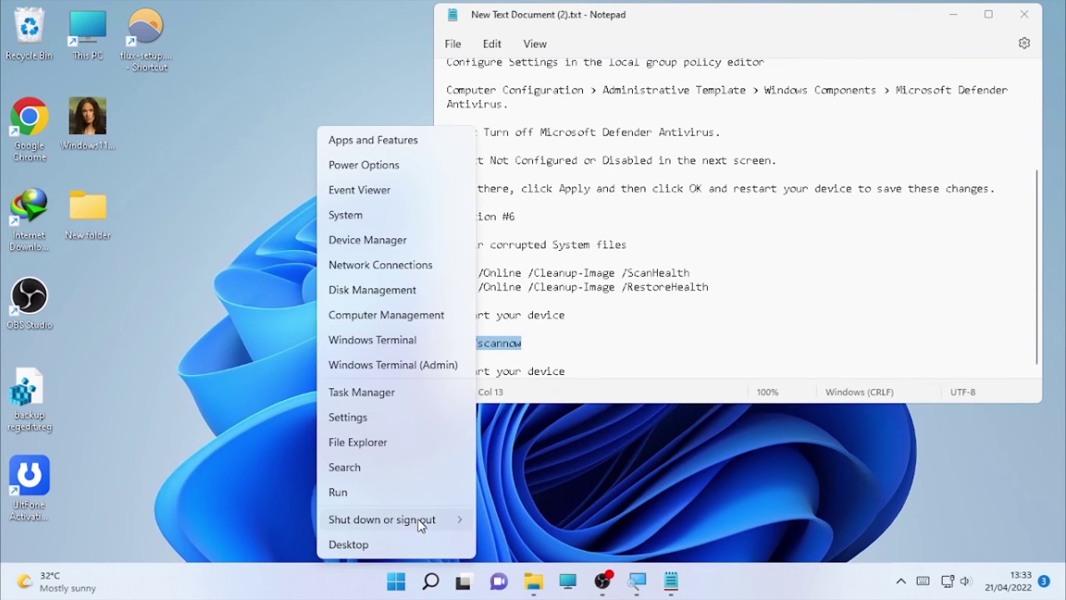
{"action": "mouse_move", "coordinate": [422, 526]}
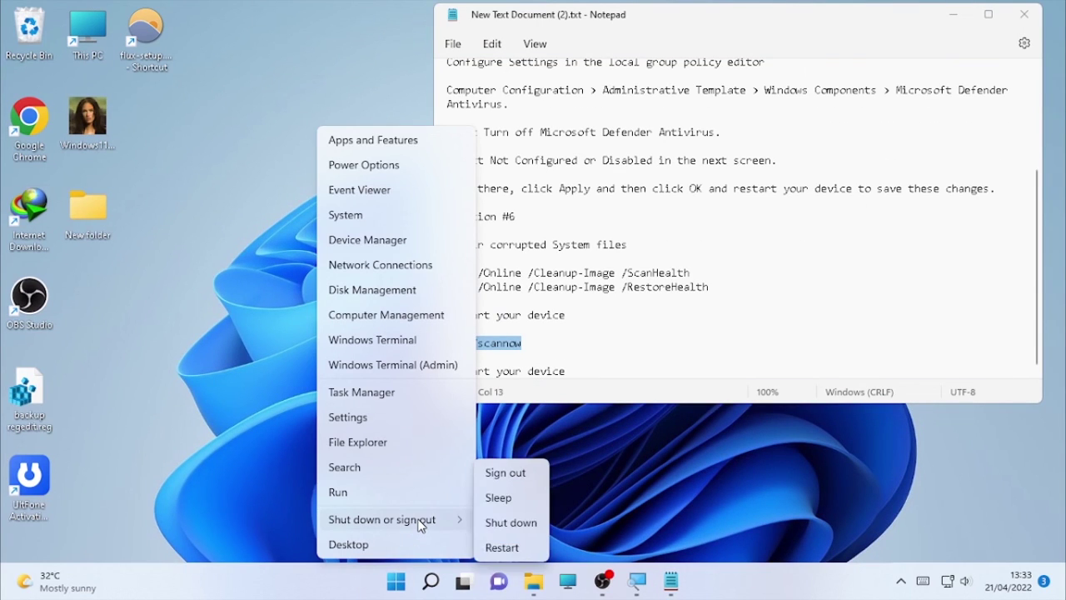
{"action": "left_click", "coordinate": [503, 548]}
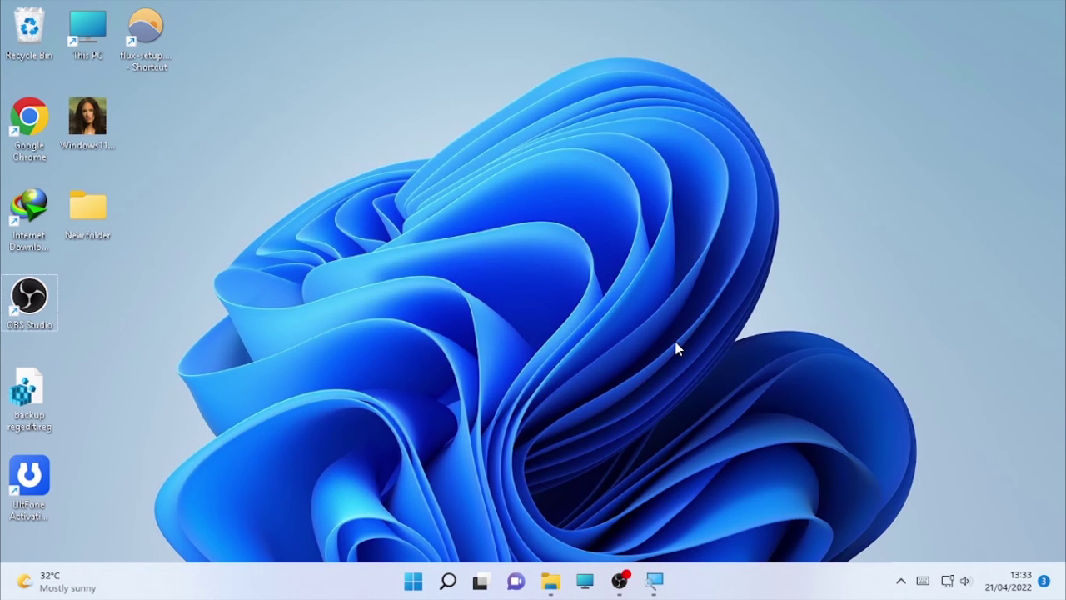